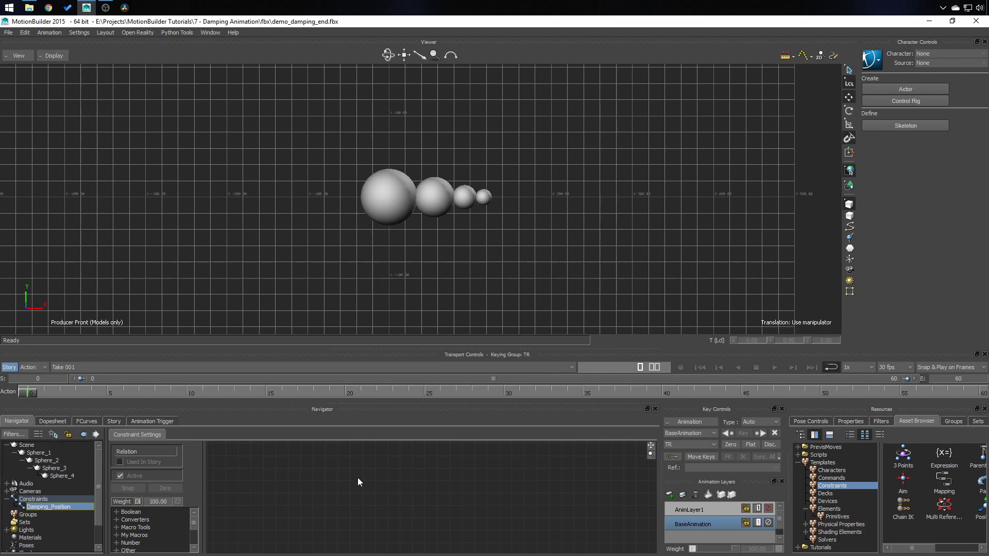
# Switch the Resources panel from the Asset Browser to the Properties view.
pyautogui.click(347, 490)
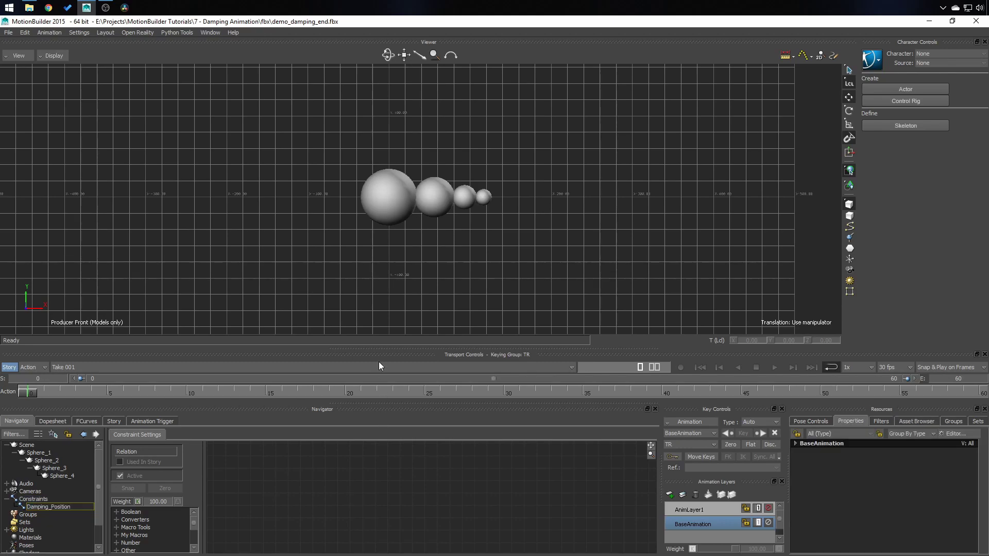
# Select Sphere_1 and add three Number custom properties to it in the Custom Properties editor.
pyautogui.click(391, 222)
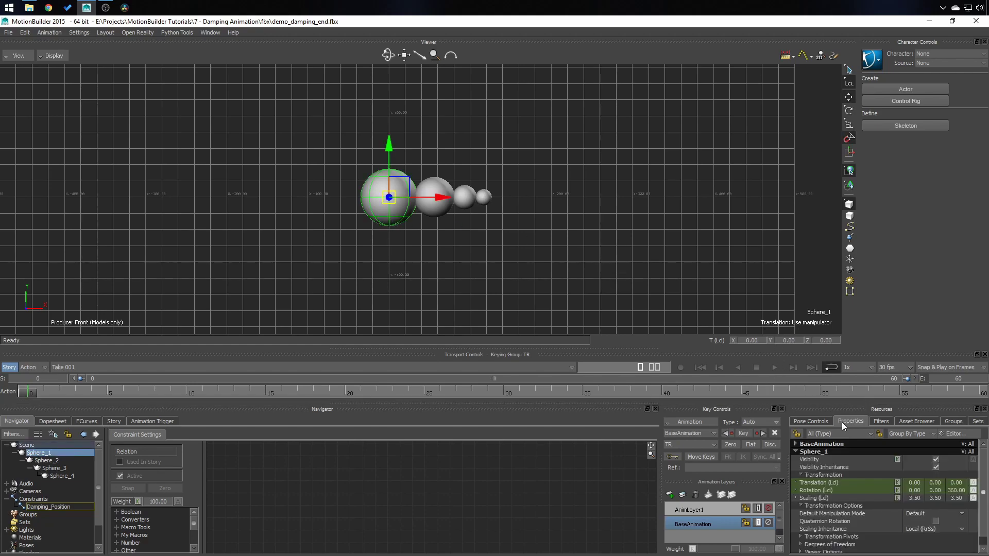
pyautogui.click(956, 434)
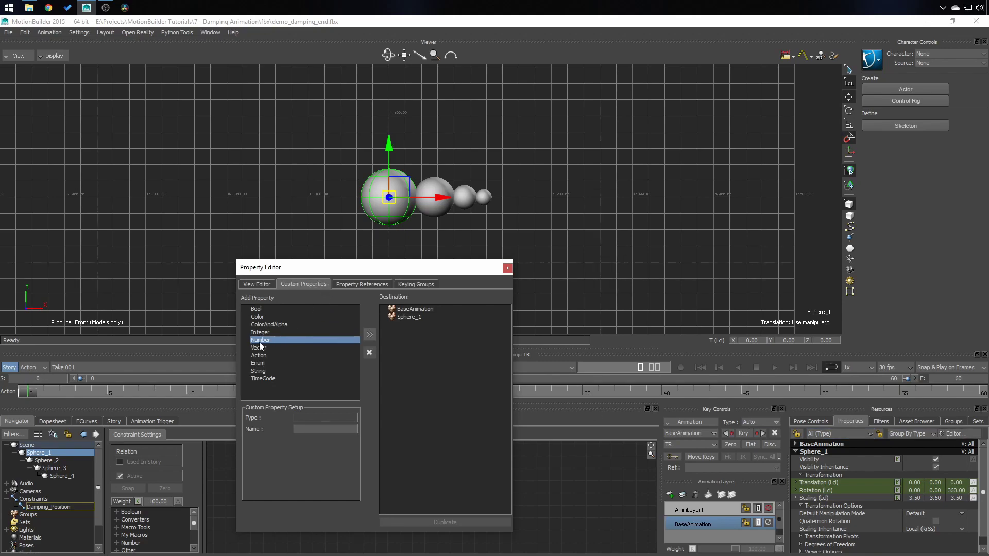
pyautogui.click(408, 317)
pyautogui.click(371, 334)
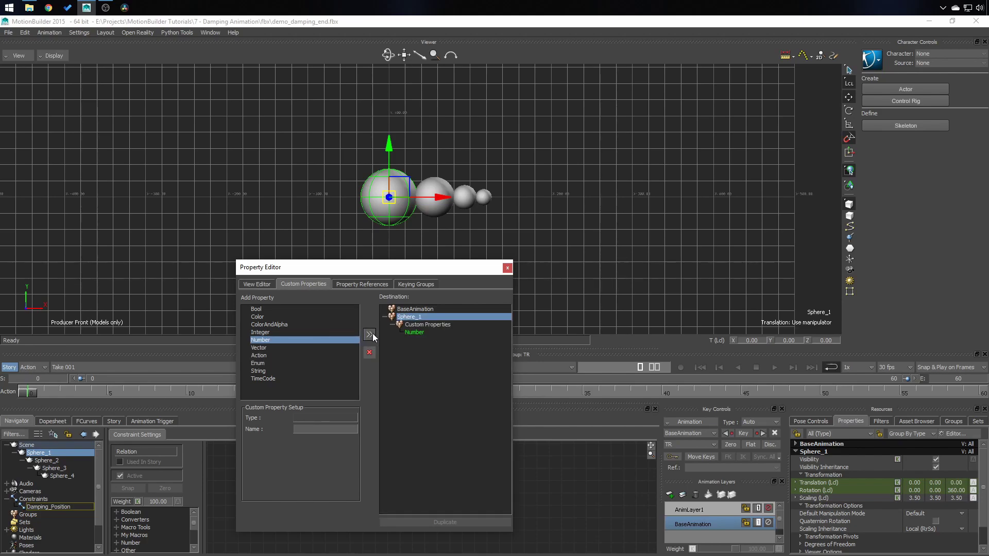
pyautogui.click(371, 334)
pyautogui.click(370, 334)
# Rename the first Number property to Damping Sphere_2.
pyautogui.click(413, 334)
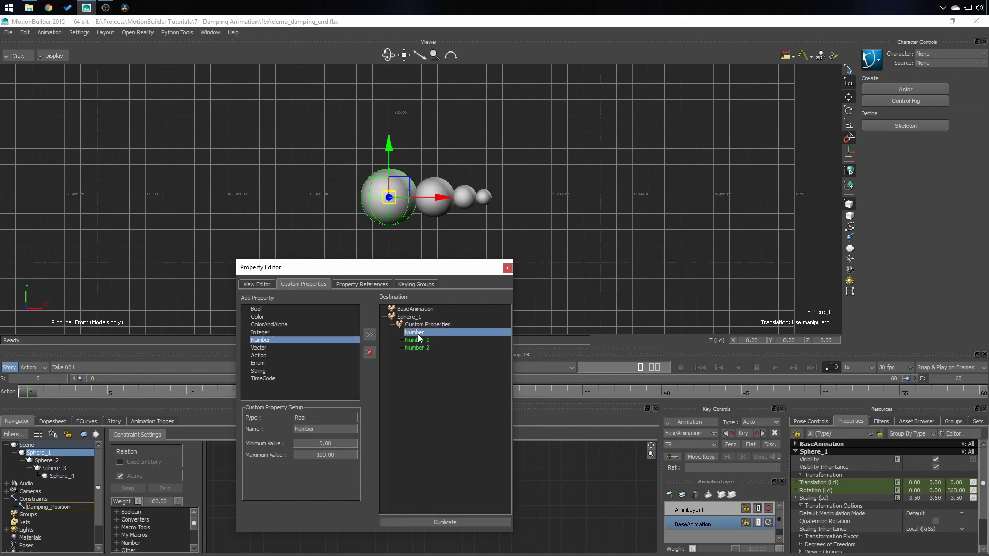
pyautogui.rightClick(418, 334)
pyautogui.click(429, 337)
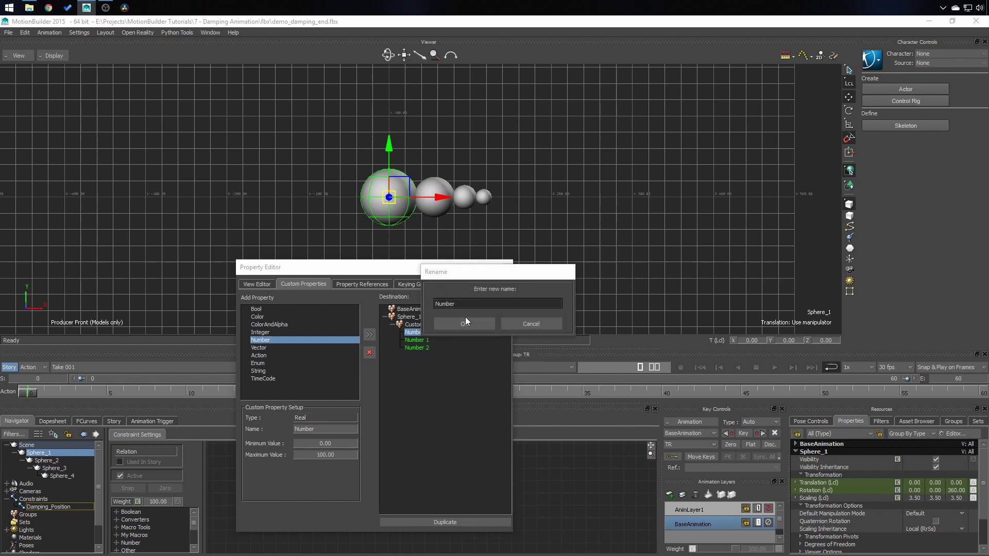
pyautogui.press('BackSpace')
pyautogui.press('BackSpace')
pyautogui.press('BackSpace')
pyautogui.press('BackSpace')
pyautogui.press('BackSpace')
pyautogui.press('BackSpace')
pyautogui.write('Damping Offset')
pyautogui.hotkey('ctrl', 'a')
pyautogui.write('à2')
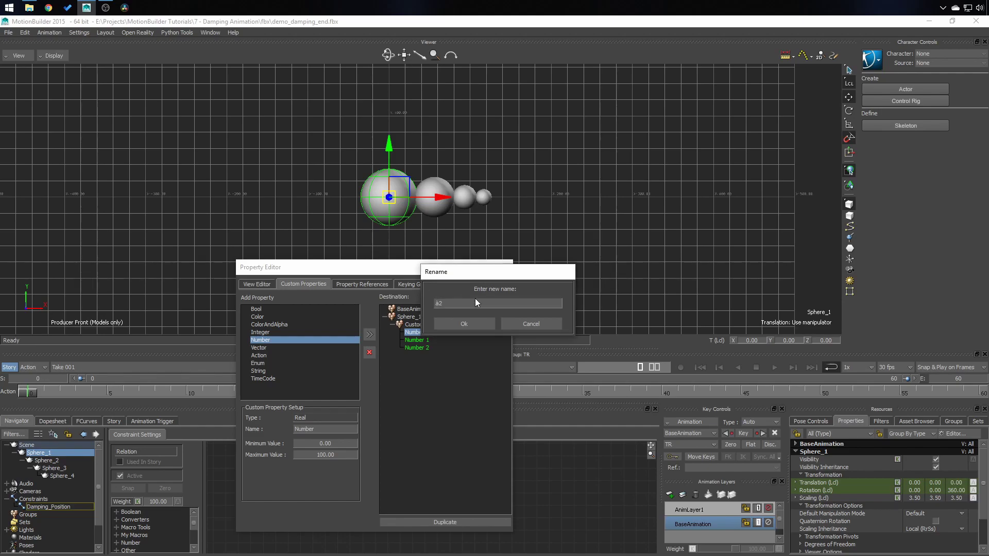
pyautogui.hotkey('ctrl', 'z')
# Rename the other two properties Damping Sphere_3 and Damping Sphere_4, then close the editor.
pyautogui.click(463, 323)
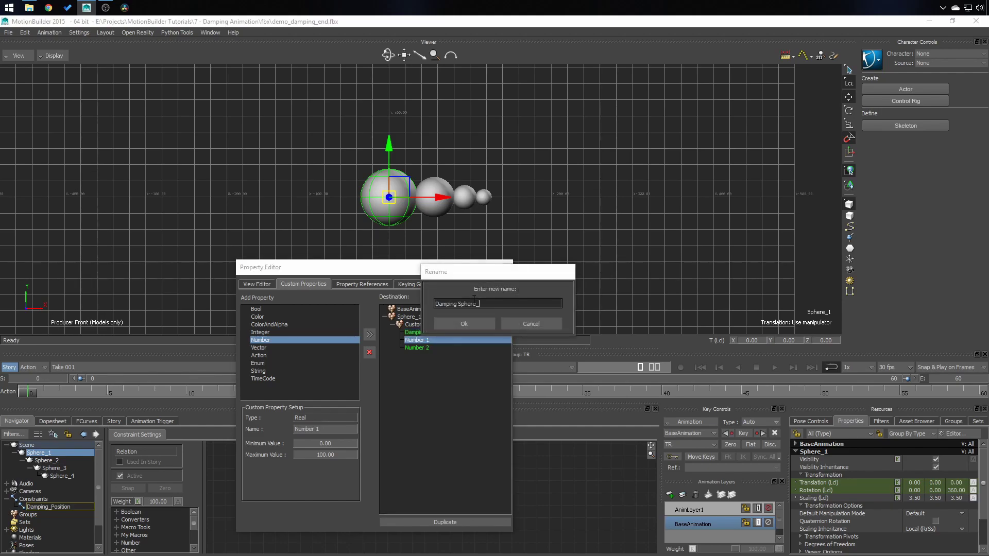
pyautogui.write('3')
pyautogui.click(464, 323)
pyautogui.doubleClick(416, 348)
pyautogui.write('Damping Sphere_')
pyautogui.write('4')
pyautogui.click(464, 323)
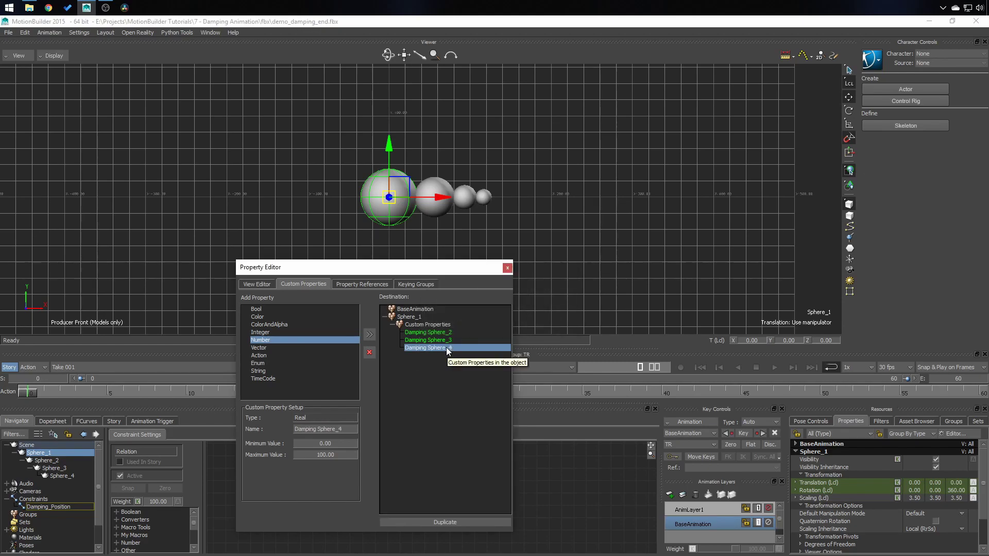
pyautogui.click(506, 267)
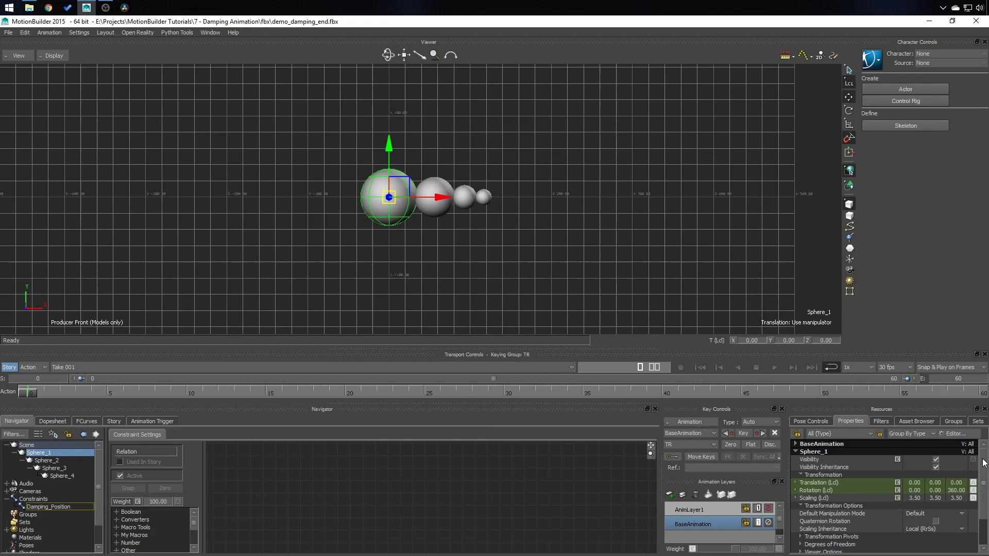
# Drop Sphere_1–Sphere_4 into Damping_Position as senders, then drag the trailing spheres in again.
pyautogui.scroll(-3, 983, 464)
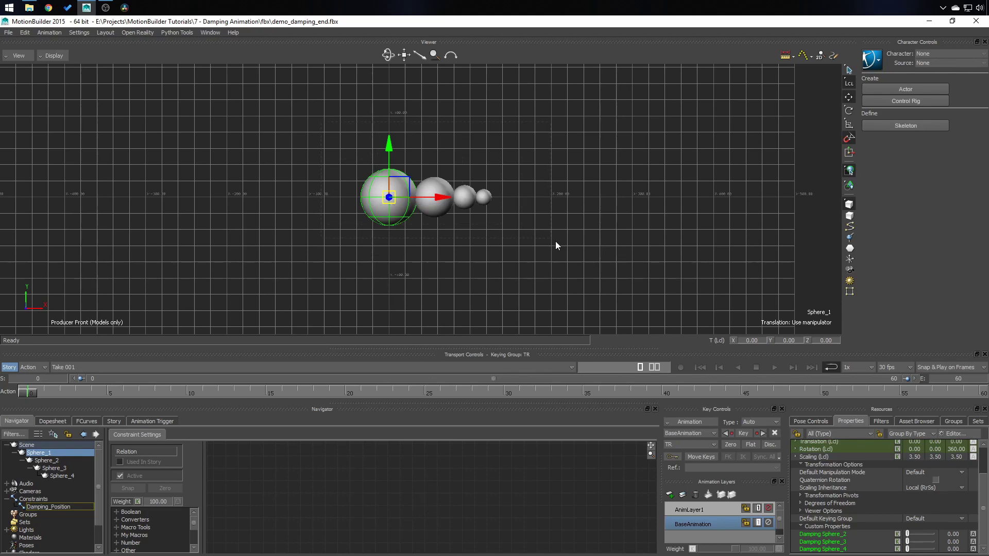
pyautogui.moveTo(556, 242); pyautogui.dragTo(350, 177)
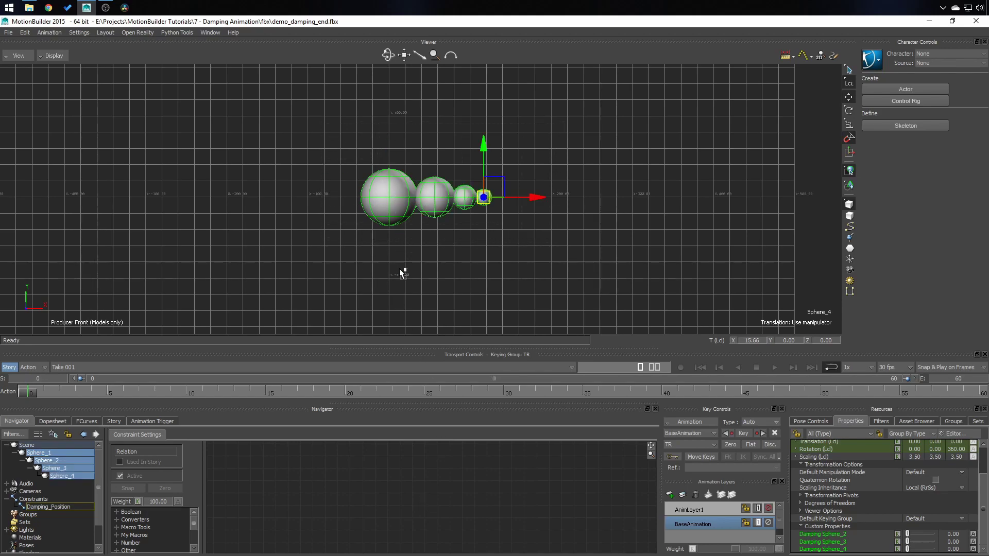
pyautogui.moveTo(291, 470); pyautogui.dragTo(292, 471)
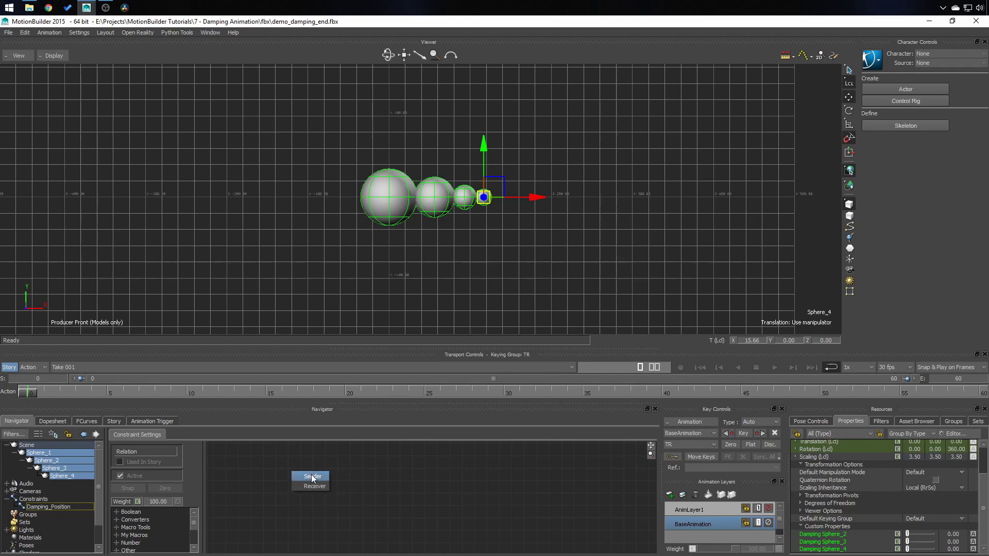
pyautogui.click(311, 477)
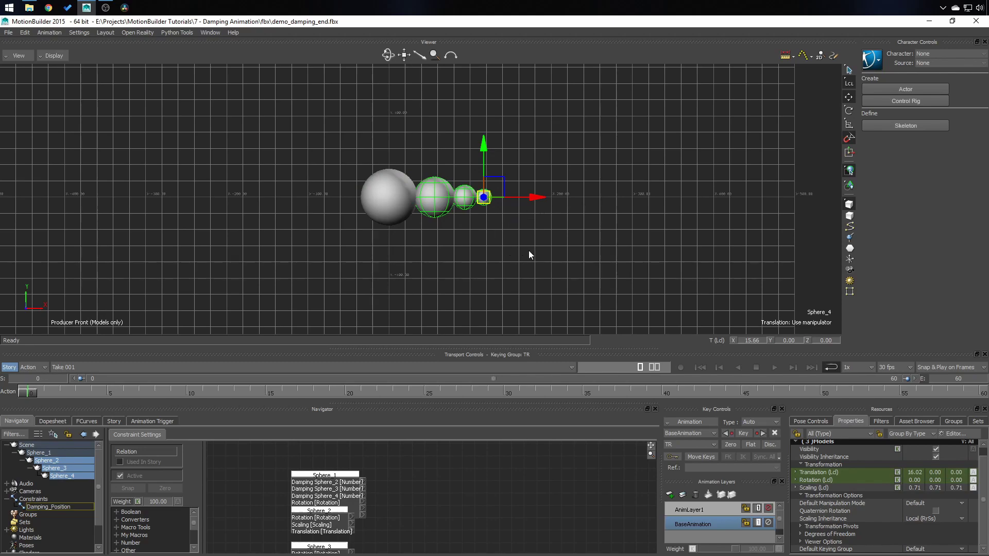
pyautogui.moveTo(569, 497); pyautogui.dragTo(568, 513)
# Add Sphere_2–Sphere_4 as receivers, enlarge the graph pane, and move the Sphere_1 box higher.
pyautogui.click(582, 525)
pyautogui.moveTo(566, 349); pyautogui.dragTo(546, 210)
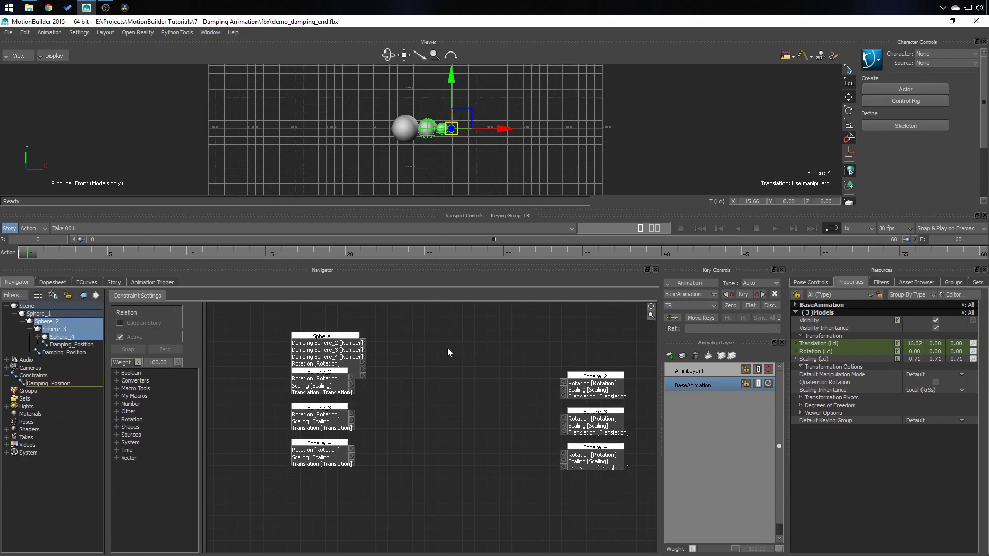
pyautogui.moveTo(328, 356); pyautogui.dragTo(328, 332)
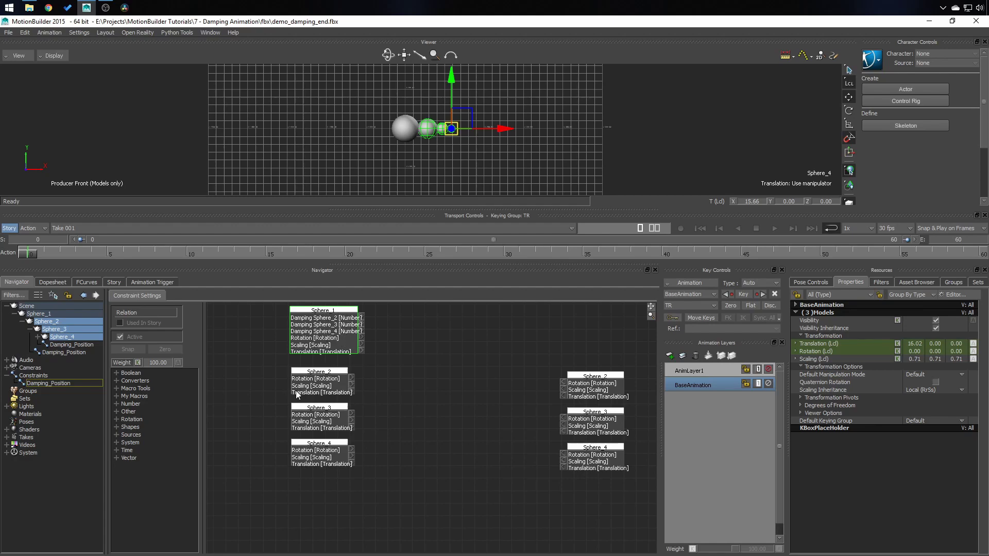
pyautogui.click(329, 393)
# Place a Damping (3D) operator and two pasted copies beside Sphere_2, Sphere_3 and Sphere_4.
pyautogui.click(116, 411)
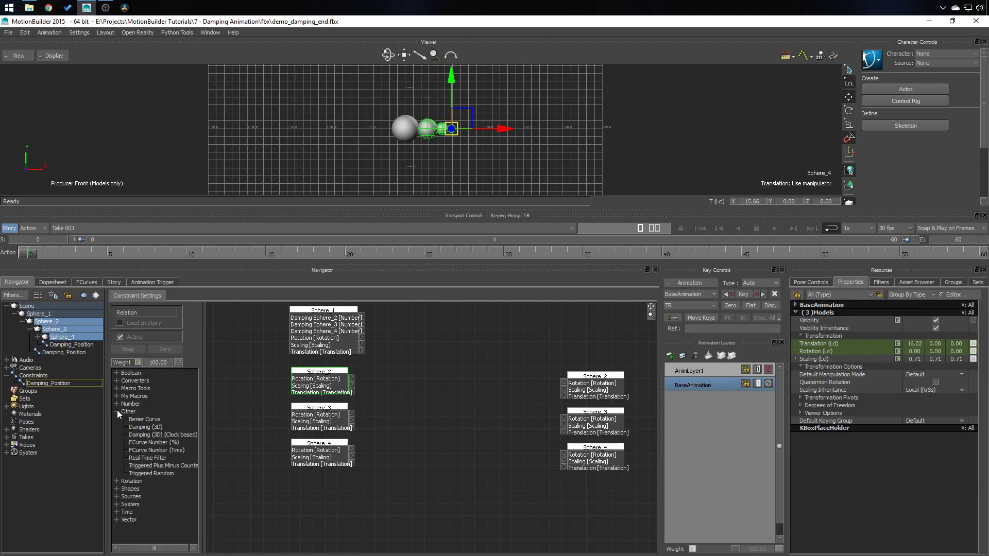
pyautogui.click(139, 428)
pyautogui.moveTo(138, 431); pyautogui.dragTo(433, 381)
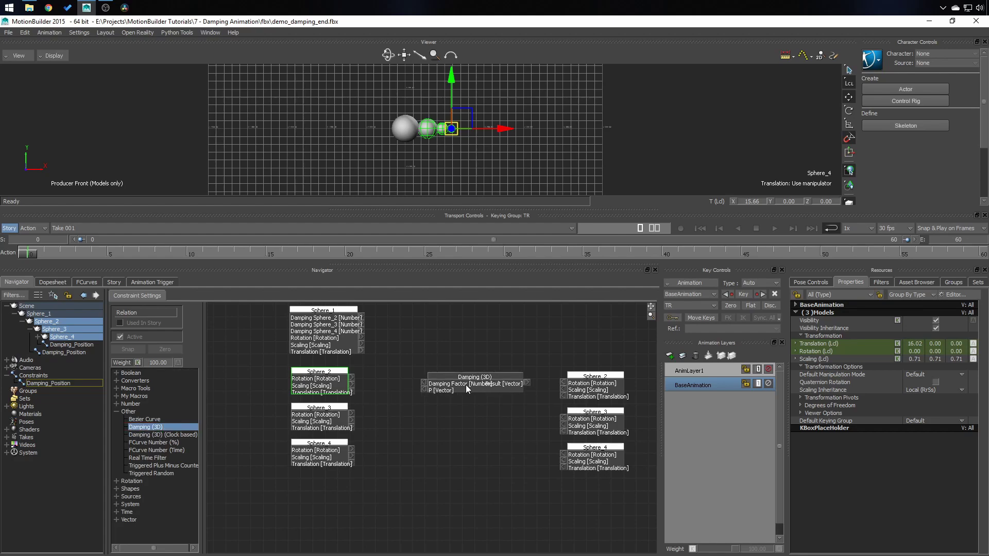
pyautogui.click(458, 387)
pyautogui.hotkey('ctrl', 'c')
pyautogui.hotkey('ctrl', 'v')
pyautogui.moveTo(456, 408); pyautogui.dragTo(444, 416)
pyautogui.hotkey('ctrl', 'v')
pyautogui.moveTo(499, 429); pyautogui.dragTo(465, 457)
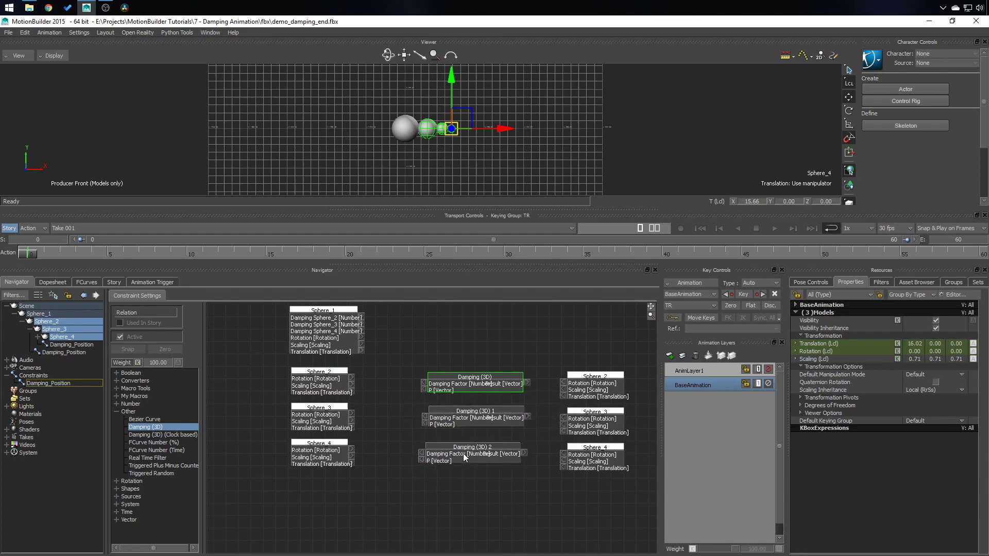
pyautogui.click(333, 331)
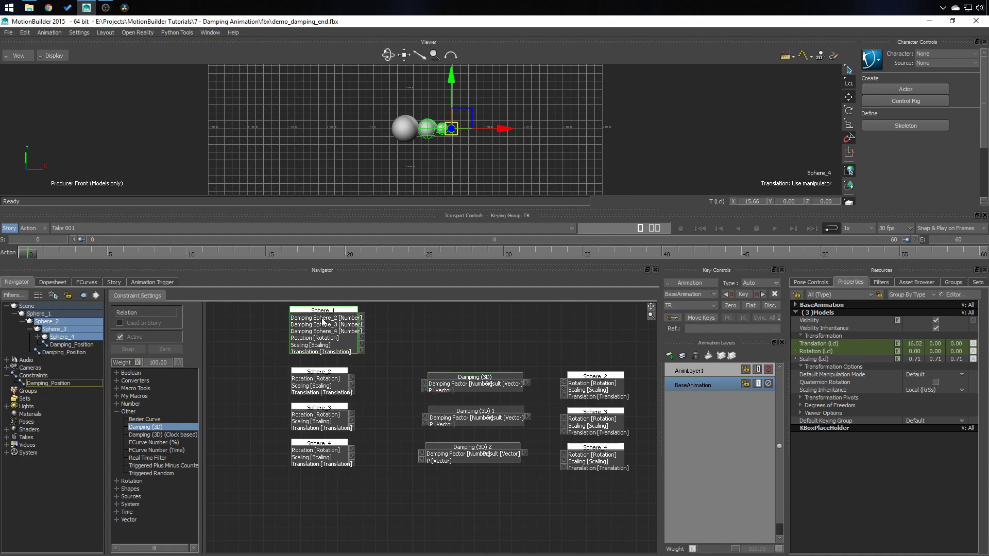
# Connect Sphere_1's Damping Sphere_2/3/4 properties to the three nodes' Damping Factor inputs.
pyautogui.click(362, 319)
pyautogui.moveTo(362, 320); pyautogui.dragTo(423, 386)
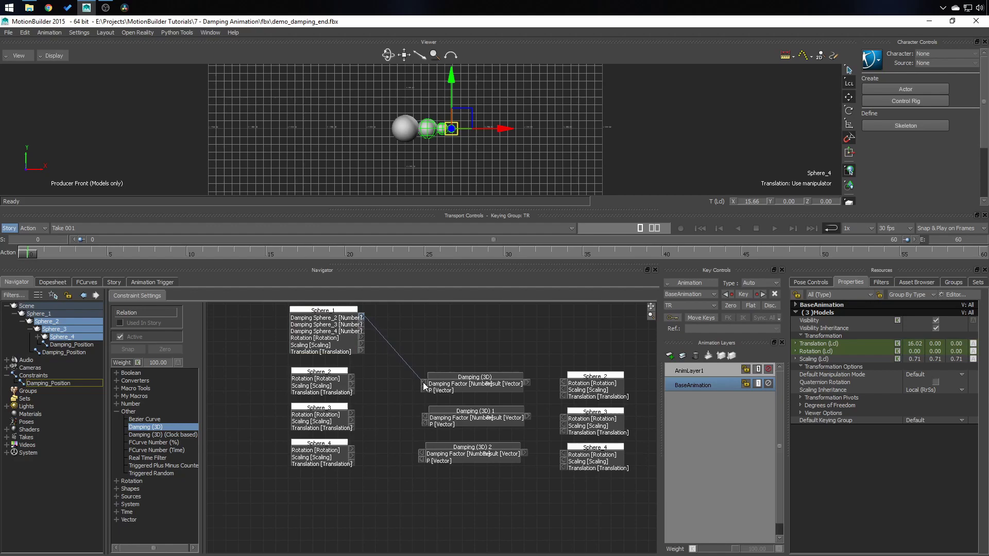
pyautogui.moveTo(361, 325); pyautogui.dragTo(425, 417)
pyautogui.moveTo(362, 331); pyautogui.dragTo(421, 455)
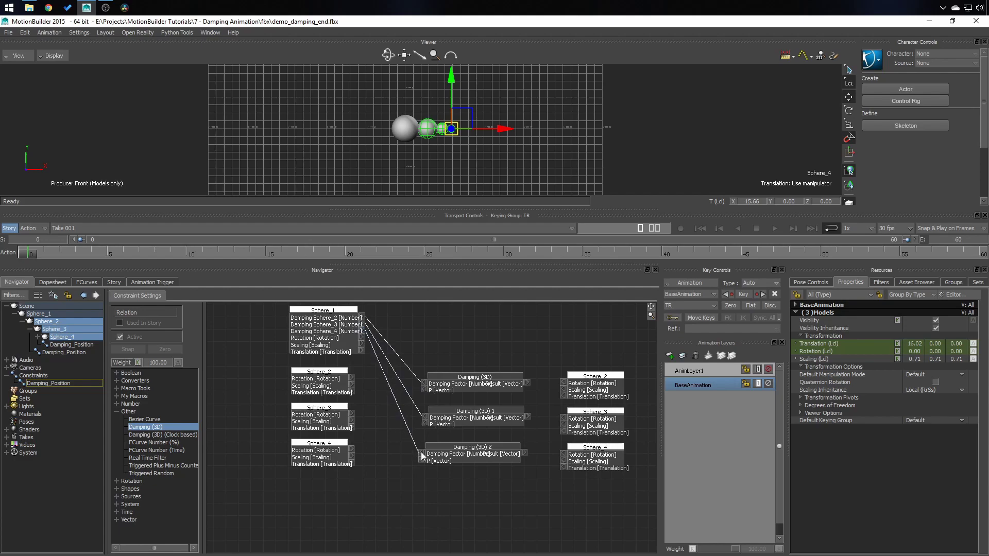
# Route each trailing sphere's Translation through its damping node's P input and Result into the receiver.
pyautogui.click(317, 385)
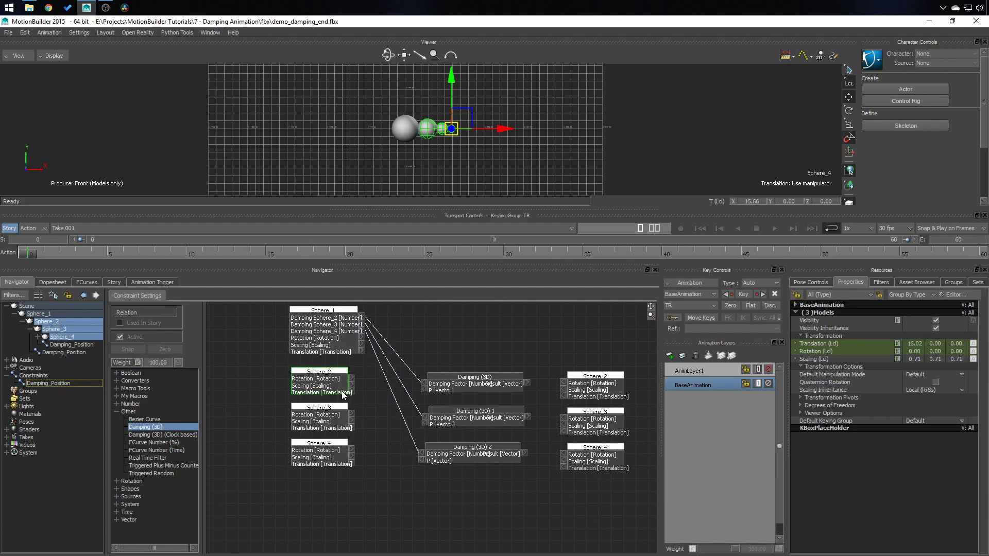
pyautogui.moveTo(351, 392); pyautogui.dragTo(411, 395)
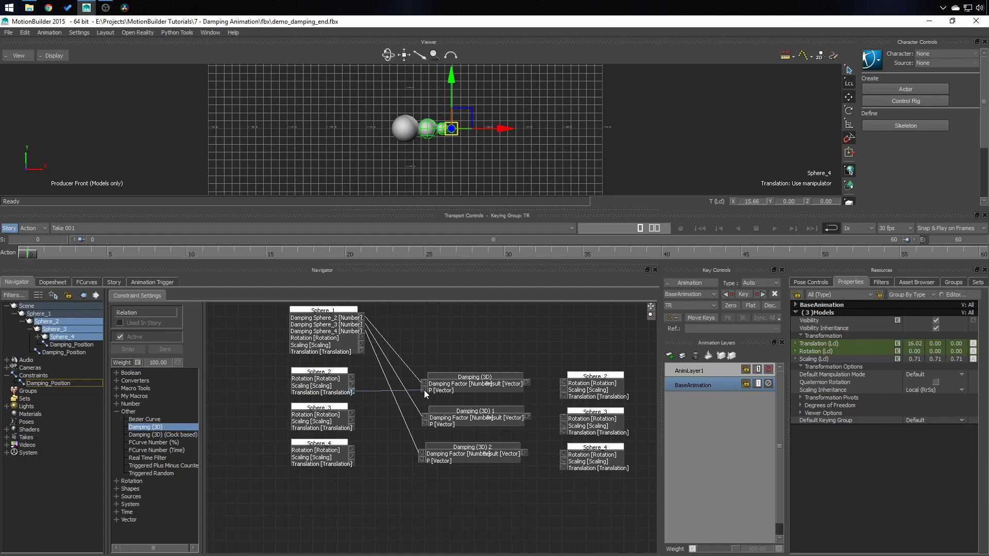
pyautogui.moveTo(424, 390); pyautogui.dragTo(424, 391)
pyautogui.moveTo(563, 399); pyautogui.dragTo(565, 400)
pyautogui.moveTo(353, 428); pyautogui.dragTo(424, 427)
pyautogui.moveTo(527, 418); pyautogui.dragTo(563, 432)
pyautogui.moveTo(353, 464); pyautogui.dragTo(420, 462)
pyautogui.moveTo(525, 453); pyautogui.dragTo(562, 471)
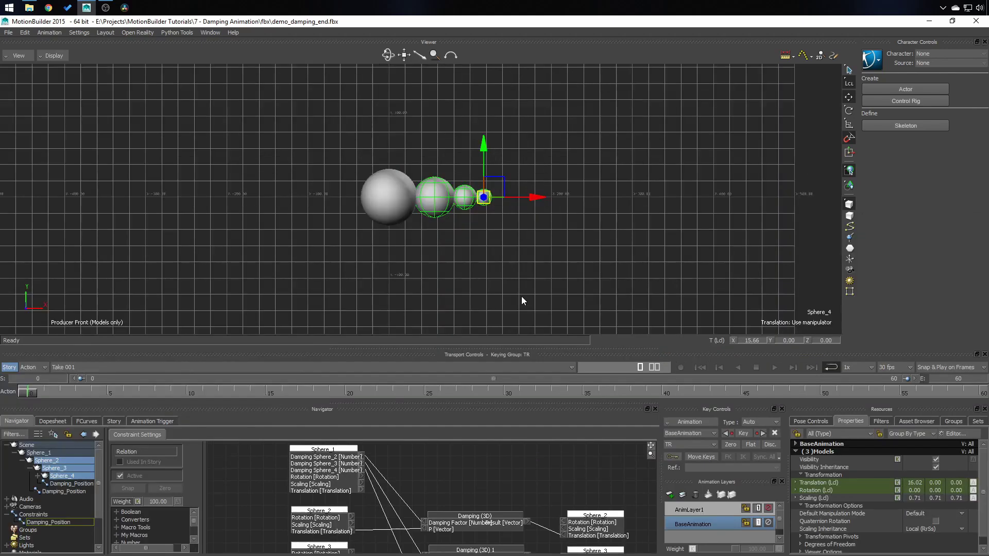
# Finish linking Damping (3D) 2's result to Sphere_4, then raise Damping Sphere_2 and Sphere_3 to 100.
pyautogui.moveTo(520, 210); pyautogui.dragTo(521, 348)
pyautogui.click(518, 292)
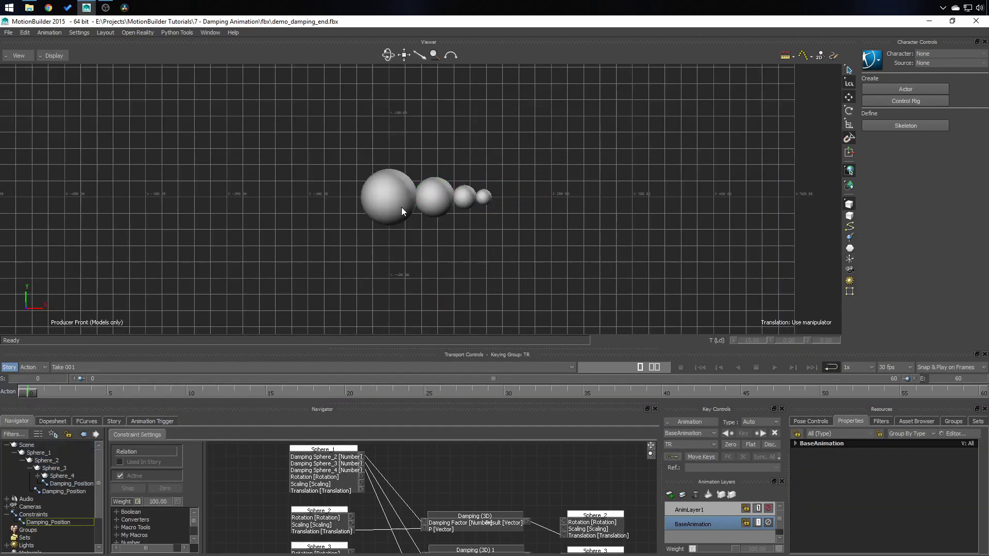
pyautogui.click(395, 206)
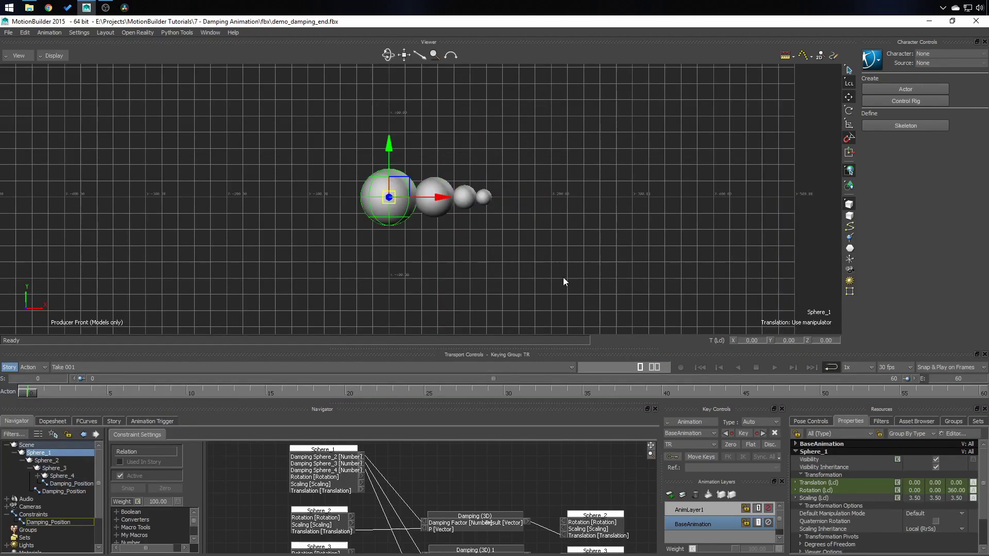
pyautogui.moveTo(982, 478); pyautogui.dragTo(983, 517)
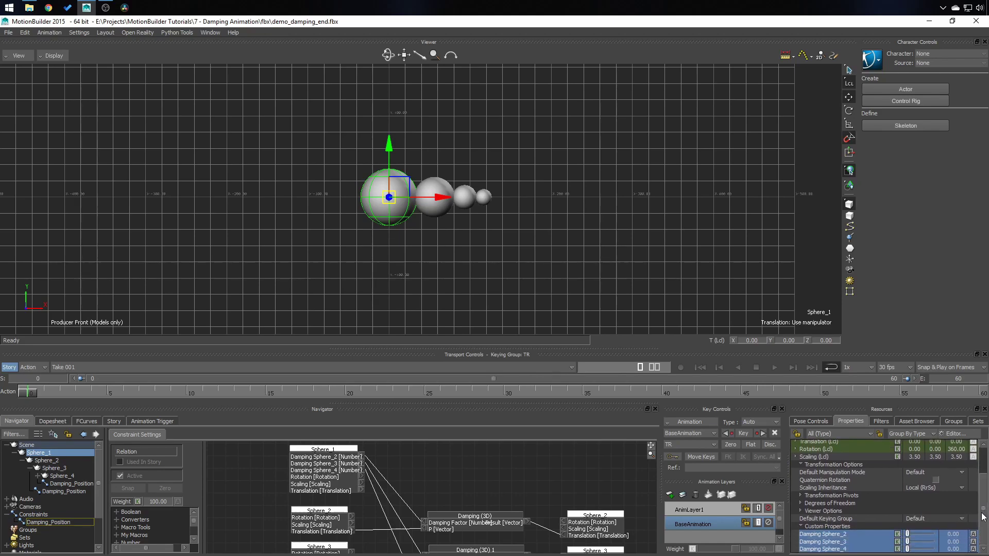
pyautogui.moveTo(908, 534); pyautogui.dragTo(933, 549)
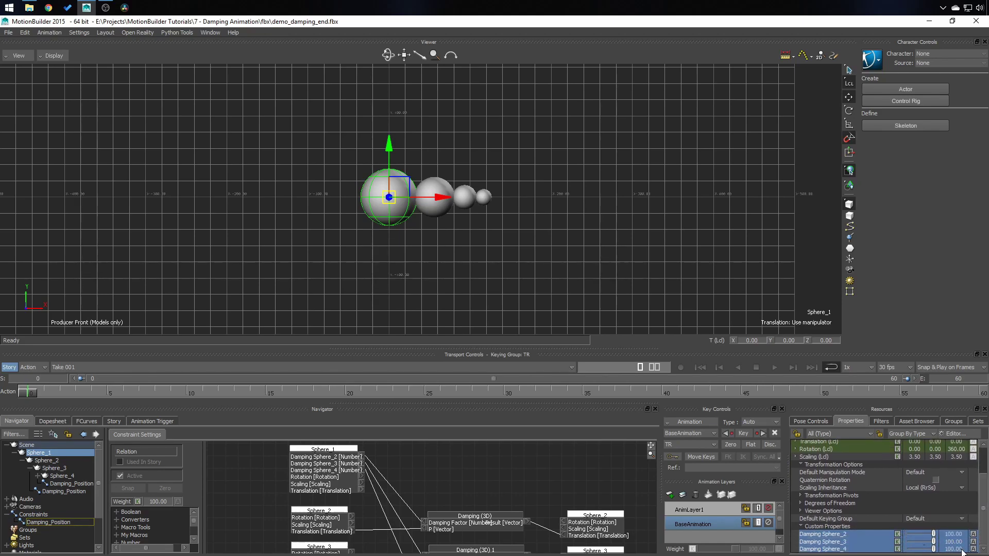
# Move Sphere_1 to watch the trailing spheres lag, then switch to rotating it.
pyautogui.click(761, 494)
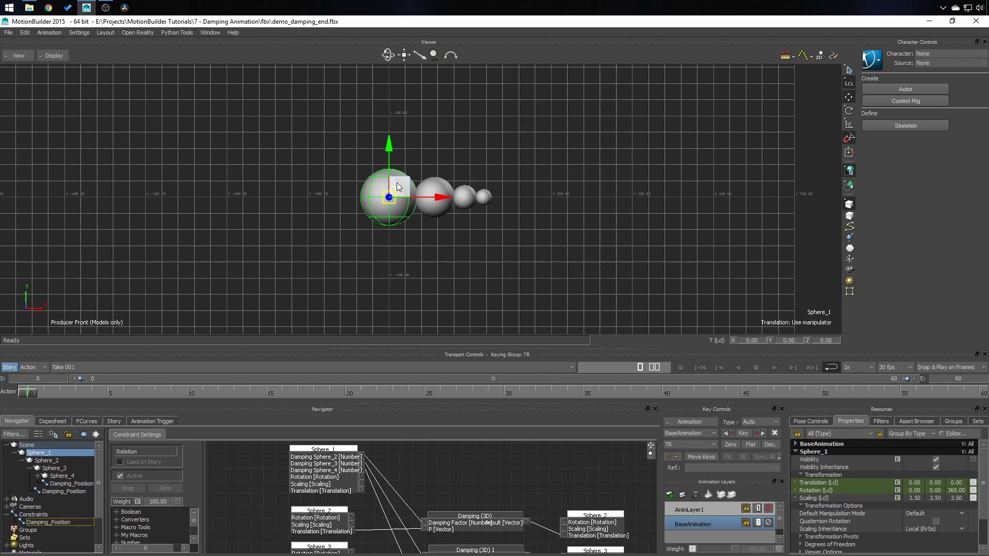
pyautogui.moveTo(397, 187); pyautogui.dragTo(524, 168)
pyautogui.press('e')
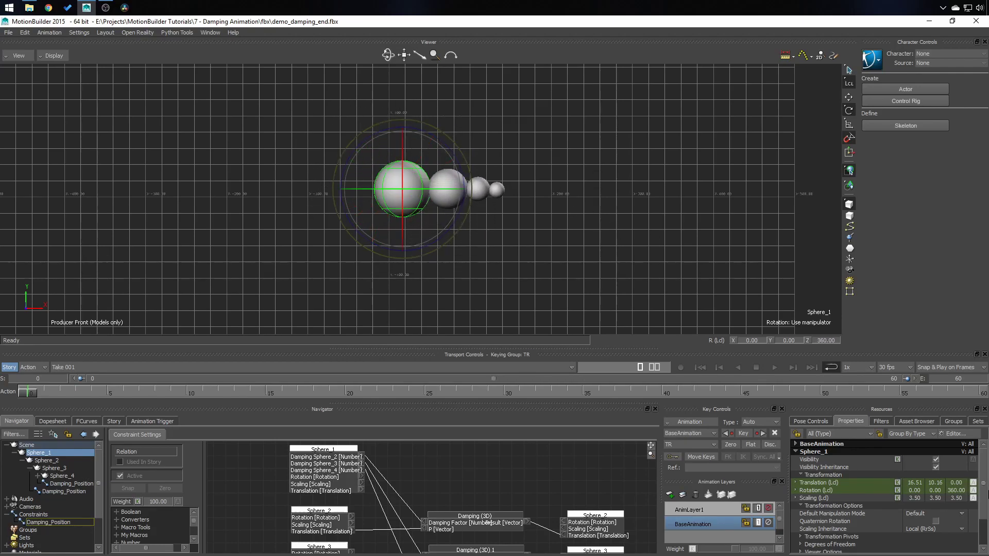
pyautogui.scroll(-2, 984, 494)
# Set Damping Sphere_2 to 50 and Damping Sphere_4 to 200, then spin Sphere_1 to test.
pyautogui.doubleClick(953, 534)
pyautogui.write('50')
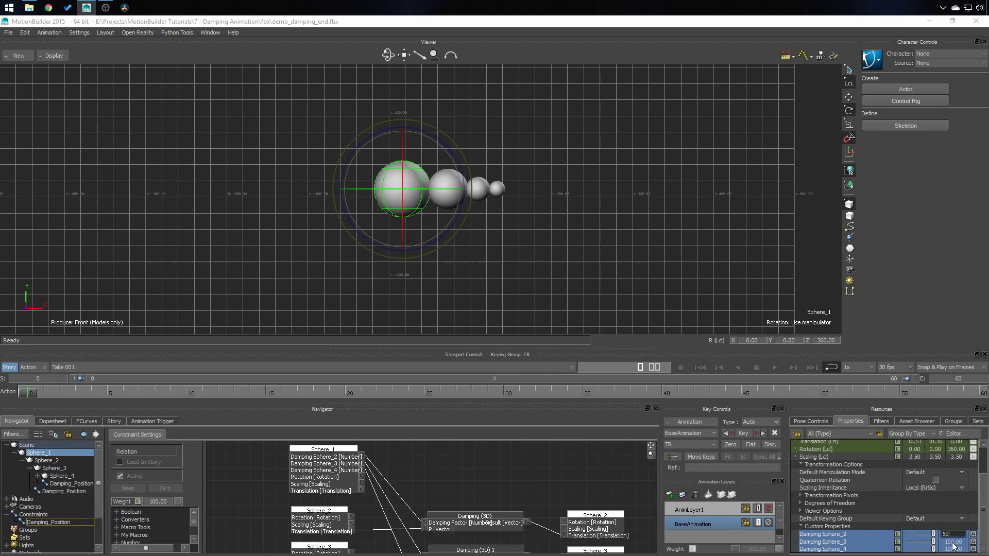
pyautogui.press('Return')
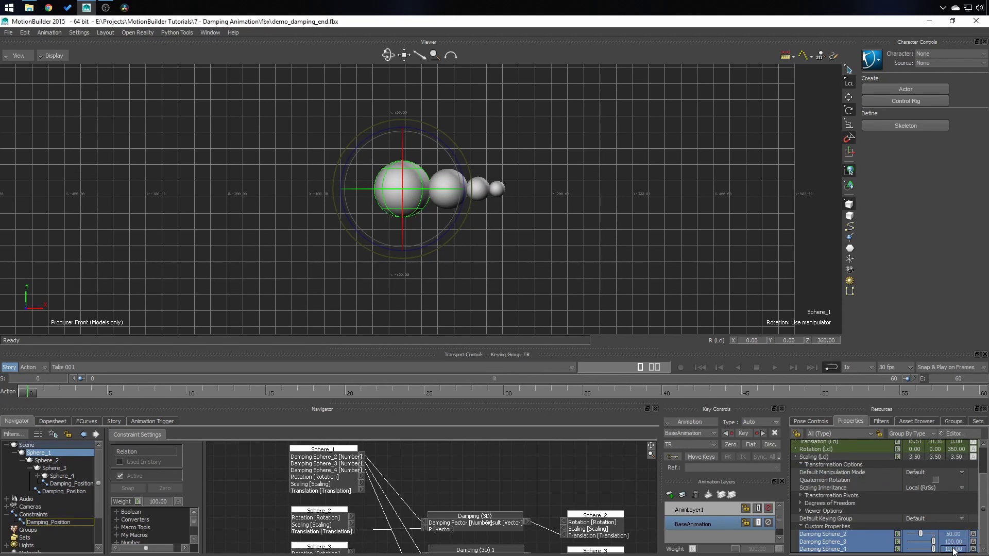
pyautogui.doubleClick(952, 548)
pyautogui.write('200')
pyautogui.press('Return')
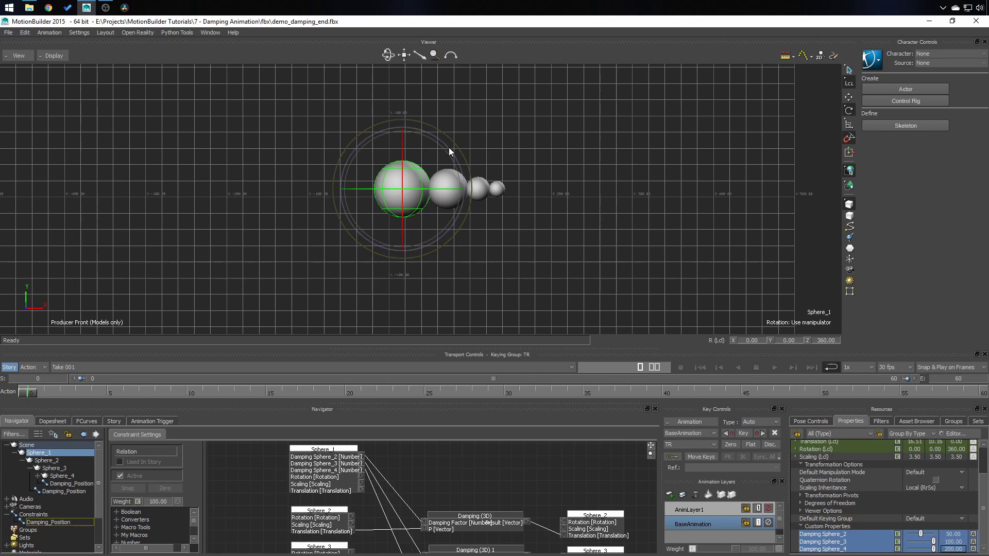
pyautogui.moveTo(449, 147); pyautogui.dragTo(423, 91)
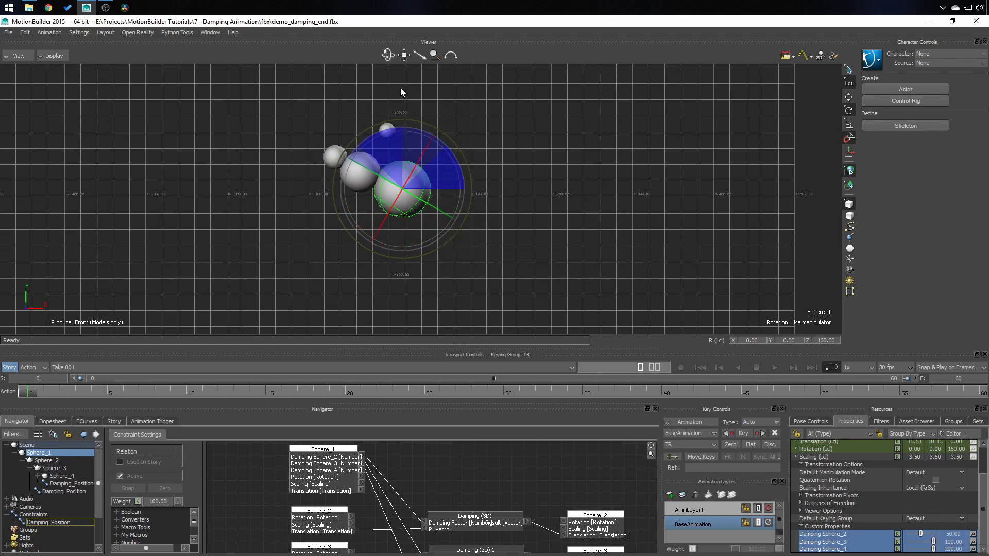
# Keep rotating Sphere_1 around its axis until the chain settles back into a row.
pyautogui.moveTo(401, 92); pyautogui.dragTo(545, 131)
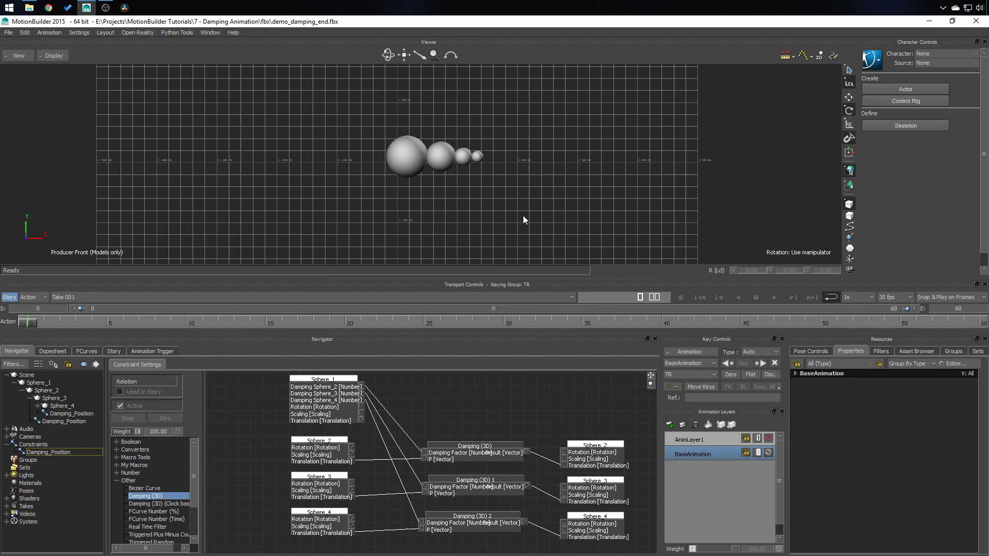
# Select Sphere_1 and add three Number custom properties in the Custom Properties editor.
pyautogui.click(407, 157)
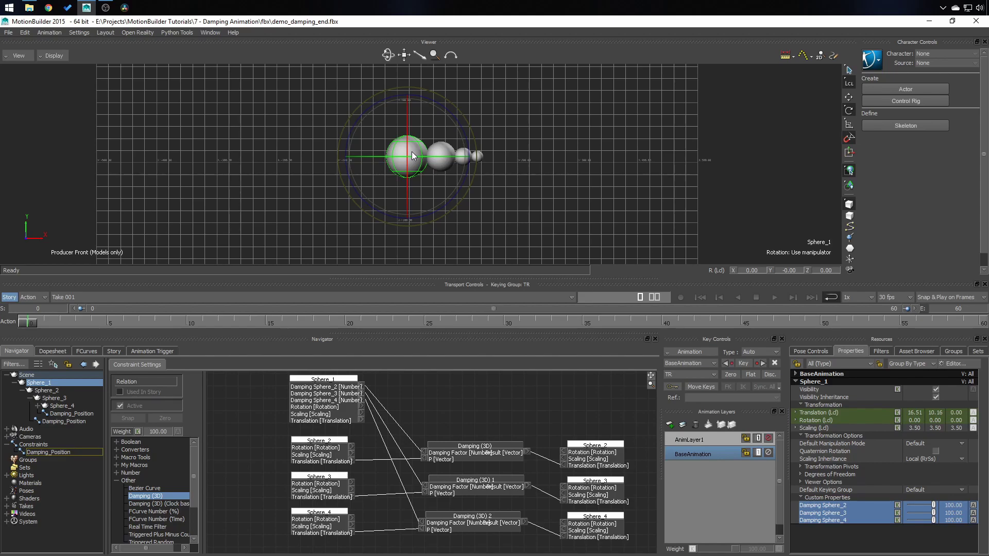
pyautogui.click(956, 364)
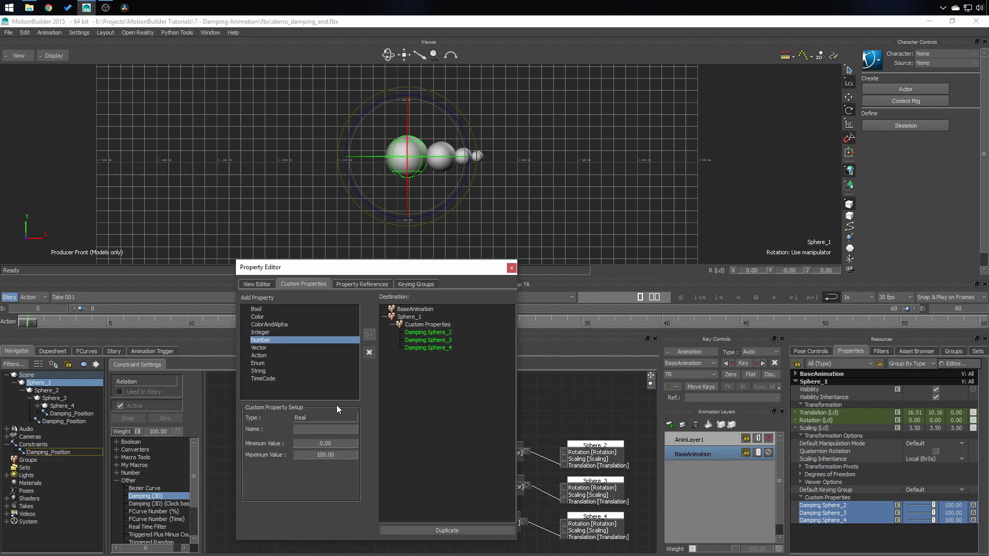
pyautogui.click(435, 325)
pyautogui.click(369, 335)
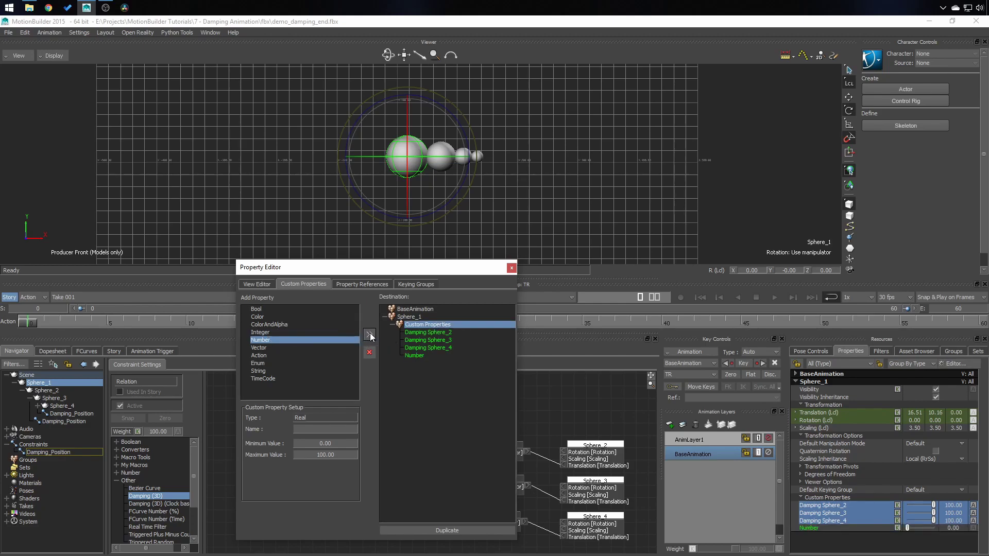
pyautogui.click(370, 335)
pyautogui.click(369, 335)
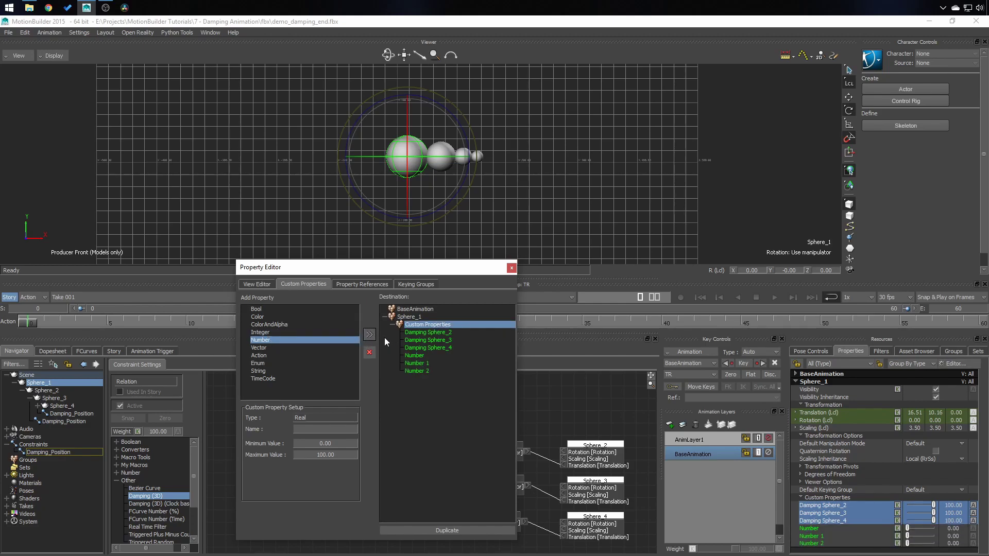
# Rename the first Number property to Rotation - Damping and delete the extra Number 1.
pyautogui.click(427, 356)
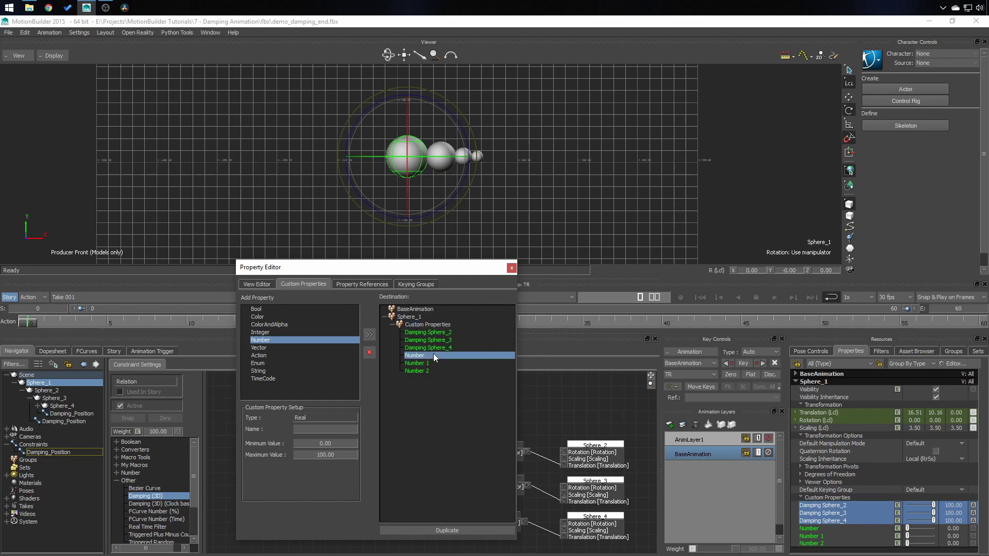
pyautogui.rightClick(438, 355)
pyautogui.click(469, 359)
pyautogui.write('Rotation ')
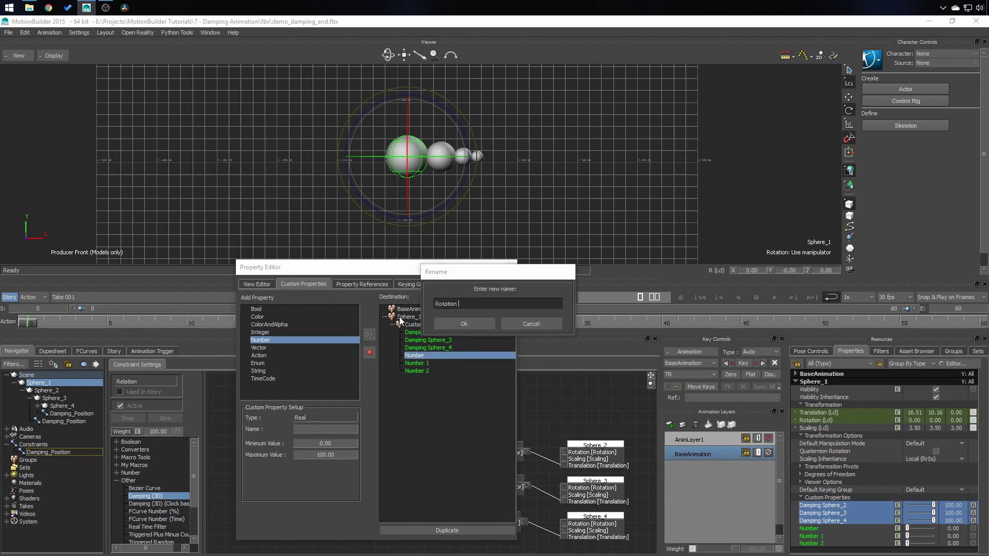
pyautogui.write('- Damping')
pyautogui.click(464, 324)
pyautogui.rightClick(430, 363)
pyautogui.click(464, 425)
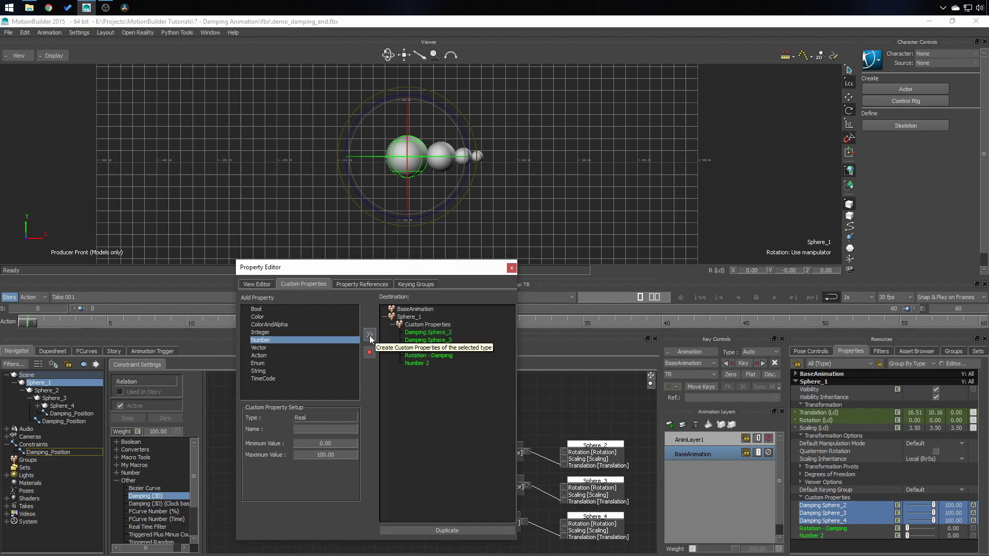
# Name the remaining properties Rotation - Acceleration and Rotation - Max Speed, then close the editor.
pyautogui.click(370, 335)
pyautogui.click(436, 363)
pyautogui.doubleClick(436, 364)
pyautogui.write('Rotation - Acceleration')
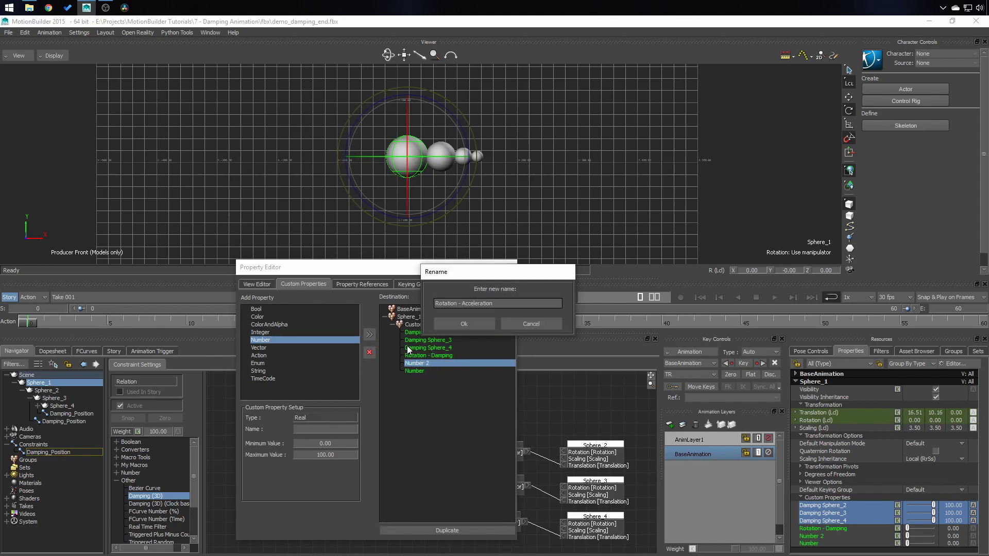
pyautogui.press('Return')
pyautogui.doubleClick(419, 370)
pyautogui.write('Rotation - Max Speed')
pyautogui.click(466, 327)
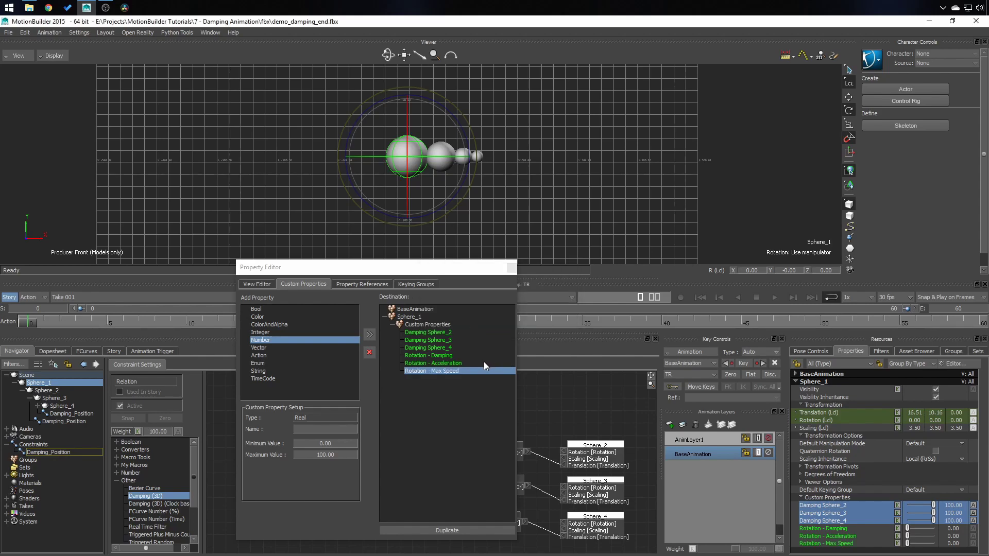
pyautogui.click(511, 268)
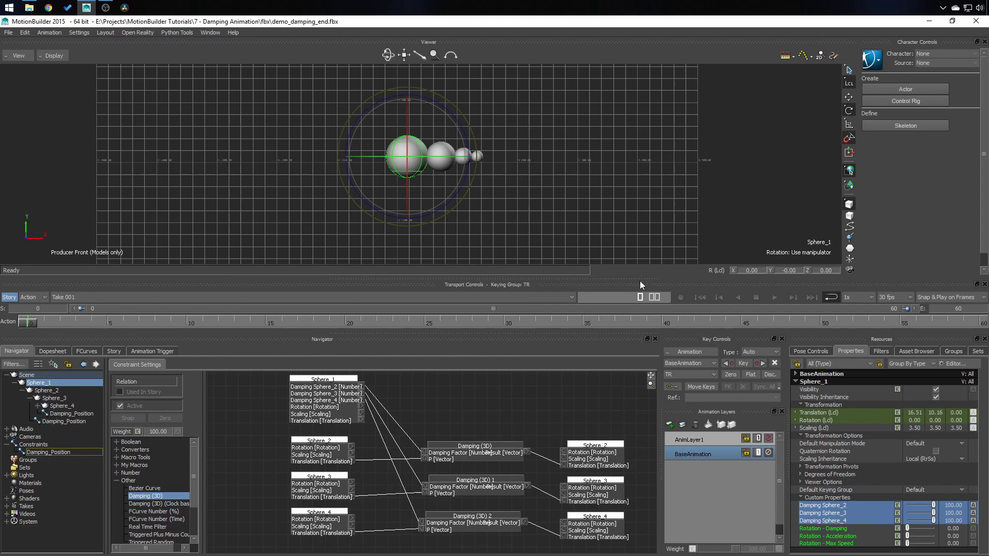
# Make Rotation - Damping, Acceleration and Max Speed animatable, then move the Sphere_1 node up.
pyautogui.click(973, 528)
pyautogui.click(973, 536)
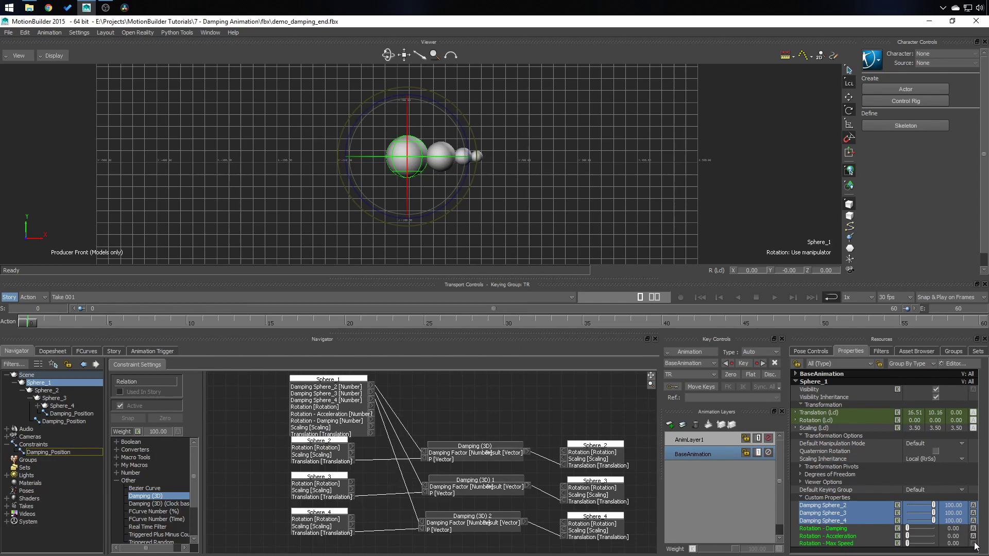
pyautogui.click(974, 544)
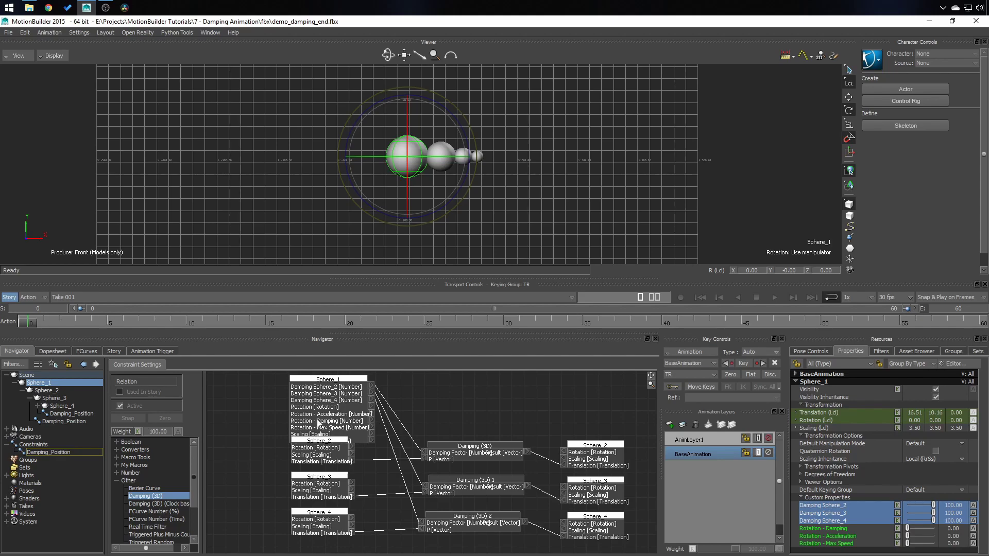
pyautogui.moveTo(335, 421); pyautogui.dragTo(337, 406)
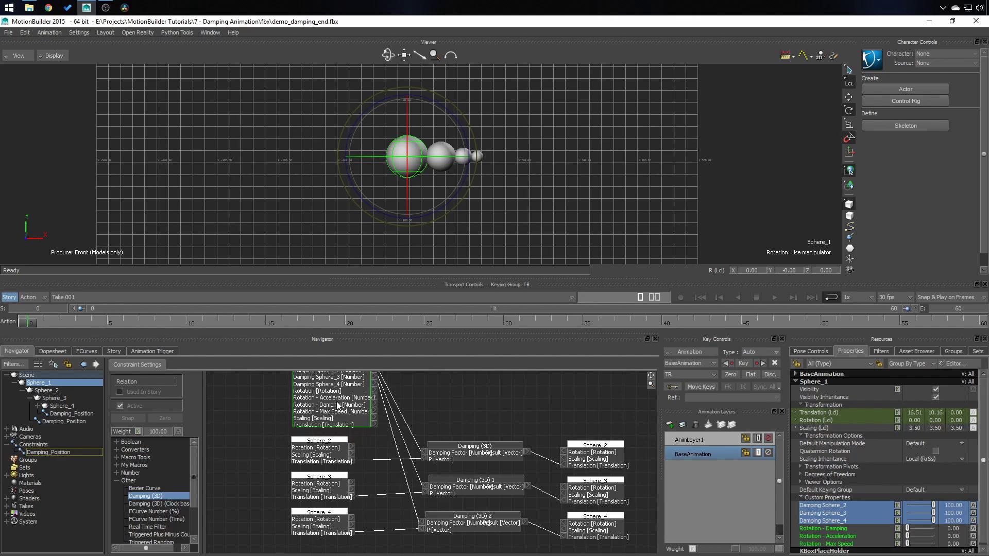
pyautogui.click(442, 395)
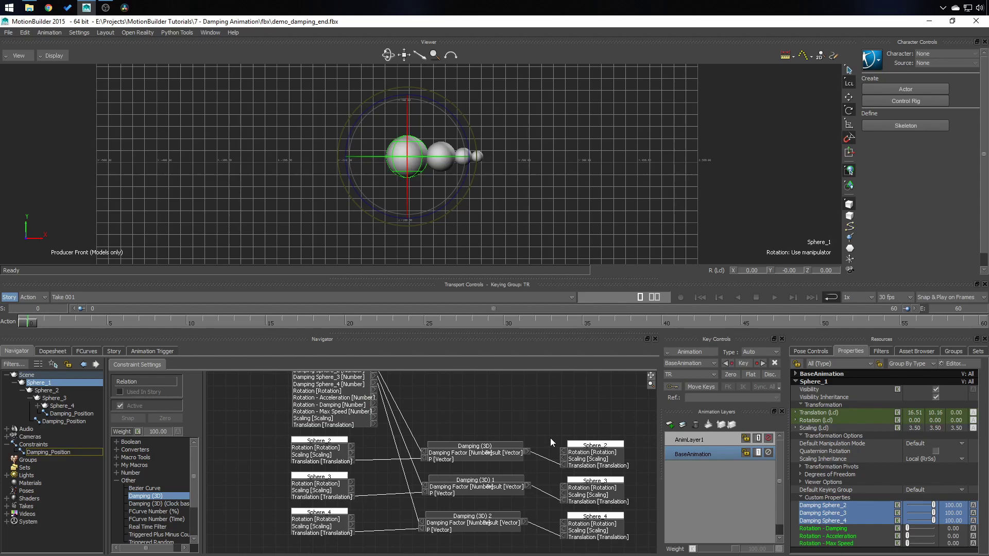
# Create a new Relation constraint named Damping_Rotation.
pyautogui.click(912, 351)
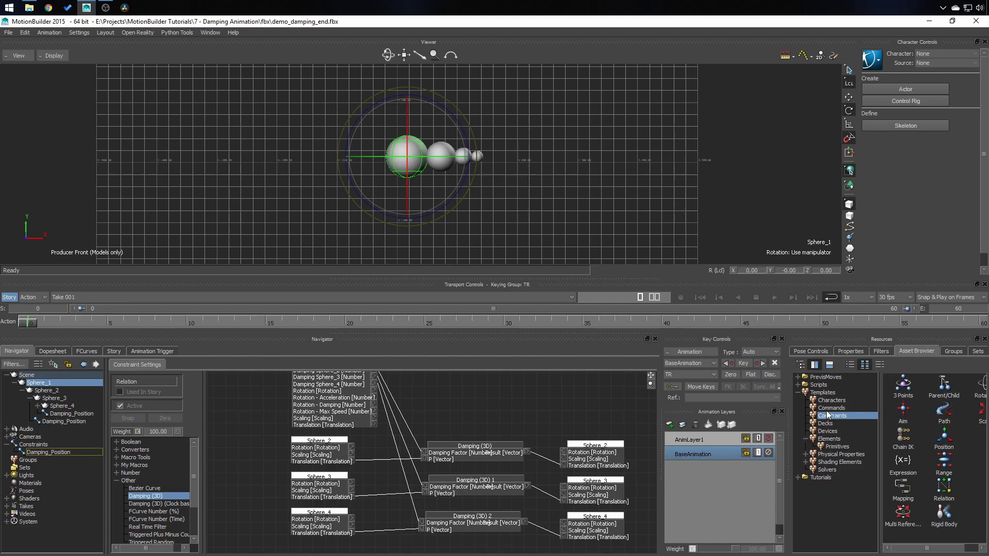
pyautogui.moveTo(944, 488); pyautogui.dragTo(549, 212)
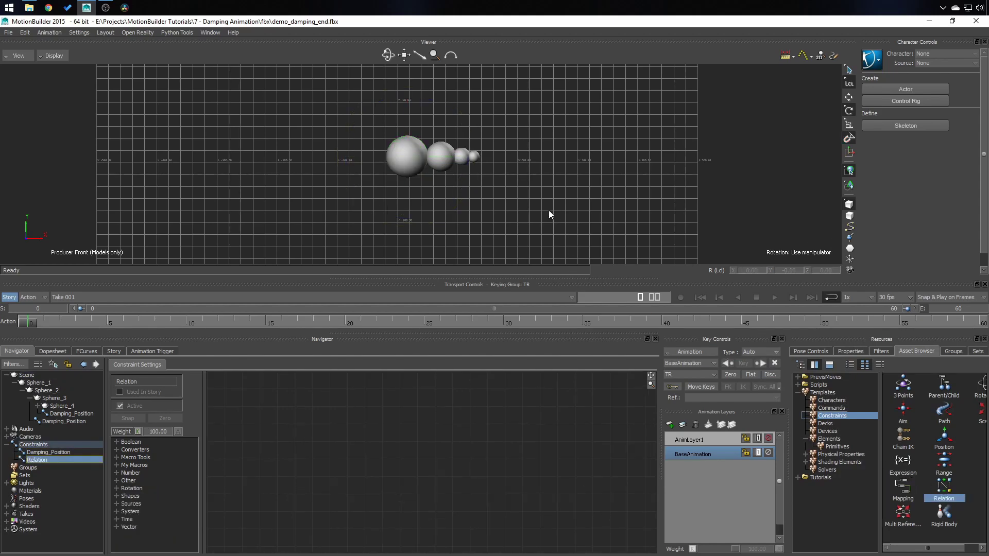
pyautogui.rightClick(44, 461)
pyautogui.click(67, 416)
pyautogui.write('Damping_Rotation')
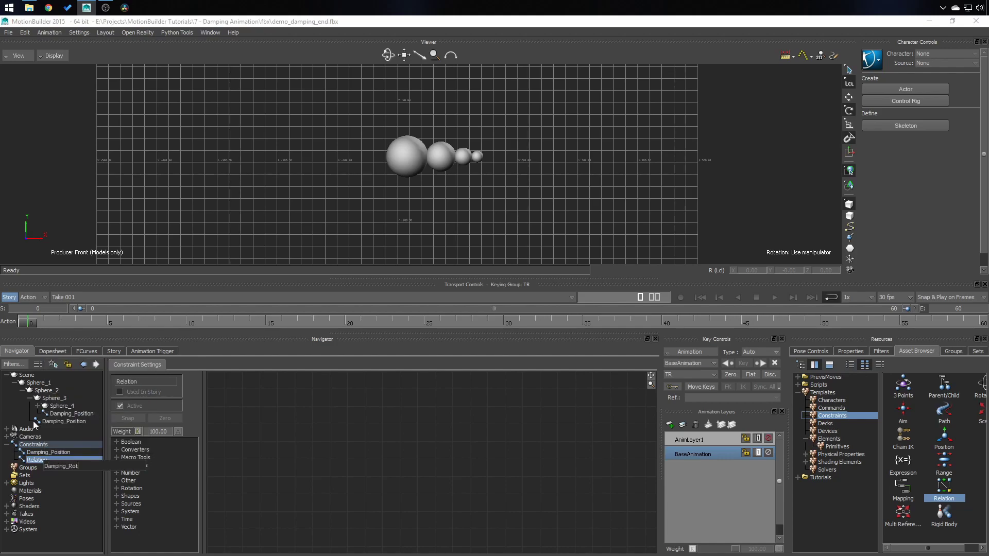
pyautogui.press('Return')
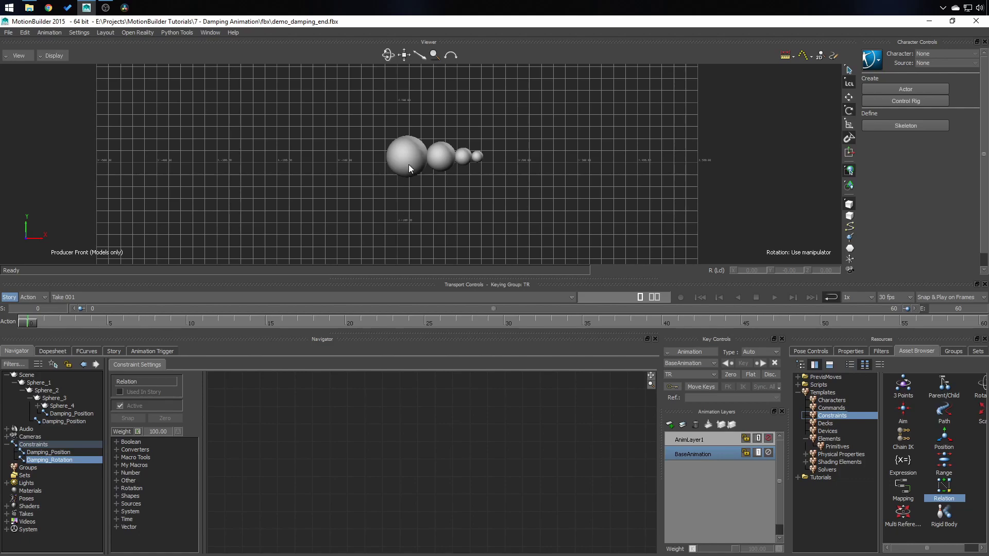
# Add all four spheres to the Damping_Rotation graph as sender boxes.
pyautogui.moveTo(322, 111); pyautogui.dragTo(579, 229)
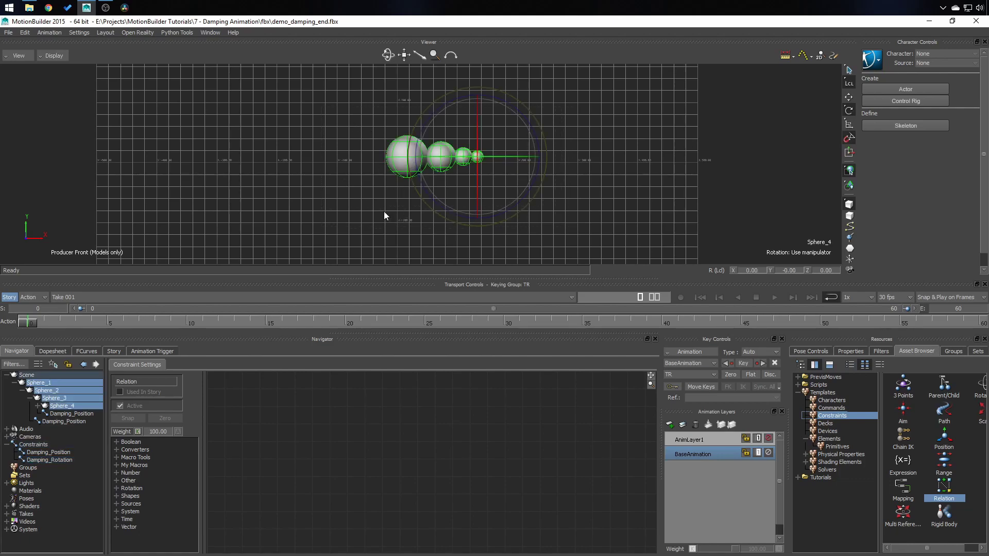
pyautogui.moveTo(347, 191); pyautogui.dragTo(290, 406)
pyautogui.moveTo(316, 237); pyautogui.dragTo(307, 412)
pyautogui.click(312, 423)
# Add Sphere_2, Sphere_3 and Sphere_4 as receivers, positioned on the graph's right side.
pyautogui.click(610, 138)
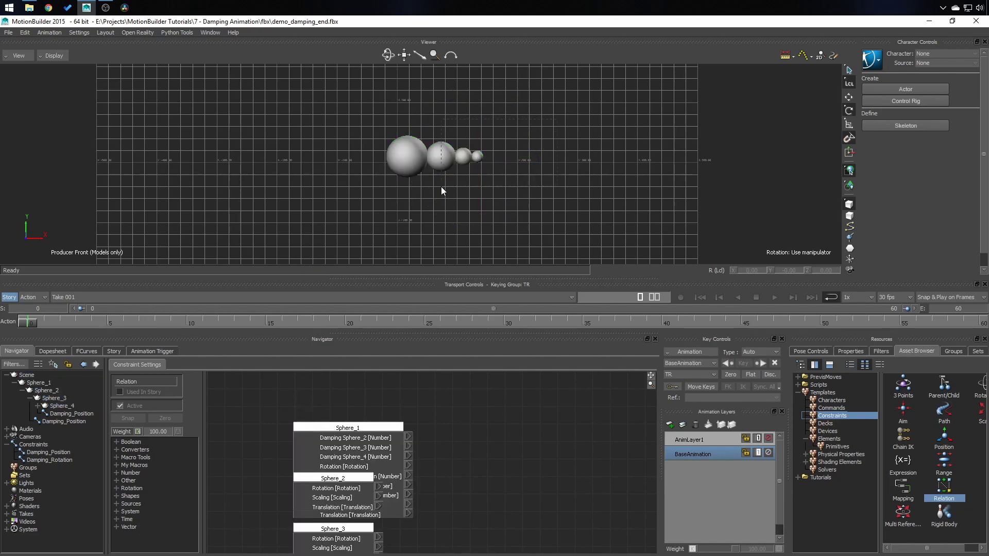
pyautogui.moveTo(441, 186); pyautogui.dragTo(549, 153)
pyautogui.moveTo(590, 113); pyautogui.dragTo(530, 417)
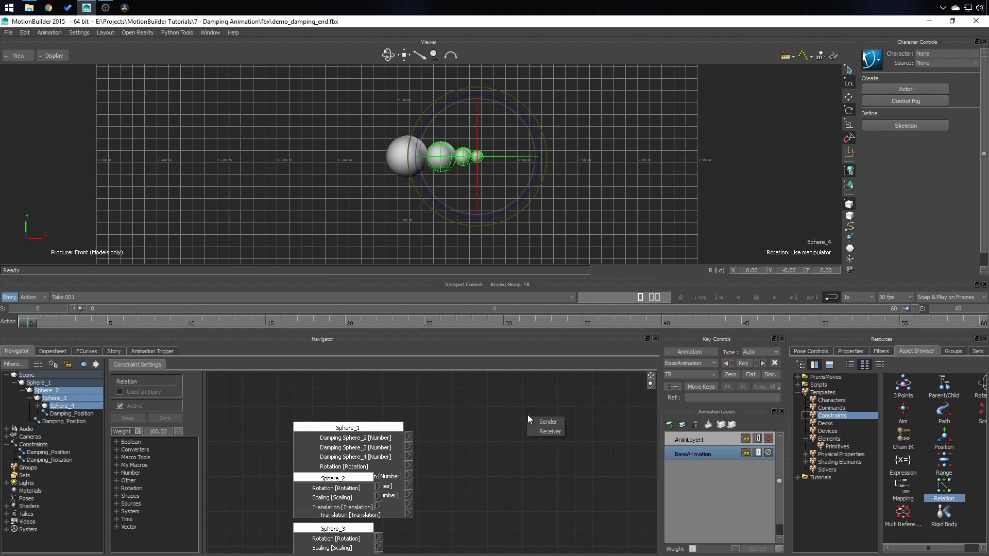
pyautogui.click(542, 429)
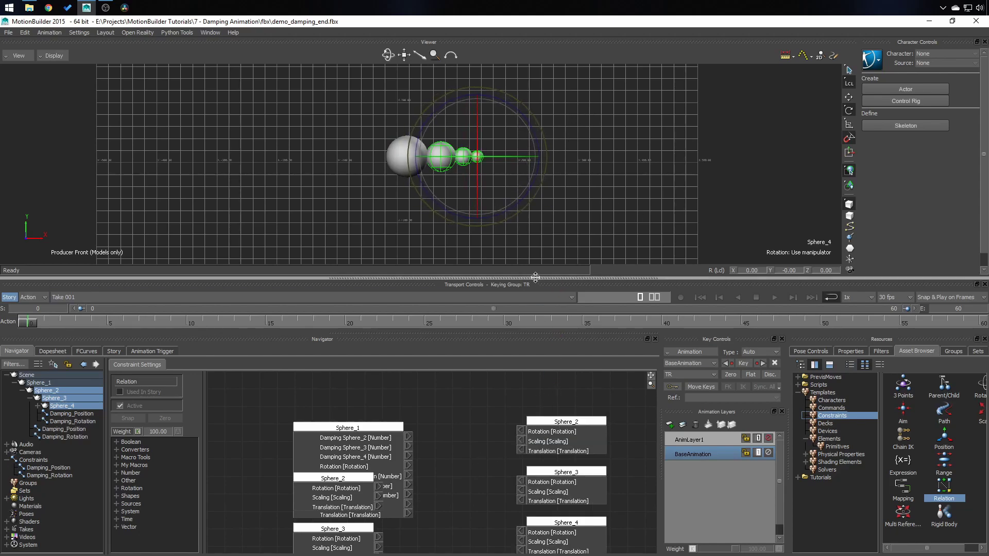
pyautogui.moveTo(541, 282); pyautogui.dragTo(541, 169)
pyautogui.moveTo(468, 287); pyautogui.dragTo(618, 345)
pyautogui.press('a')
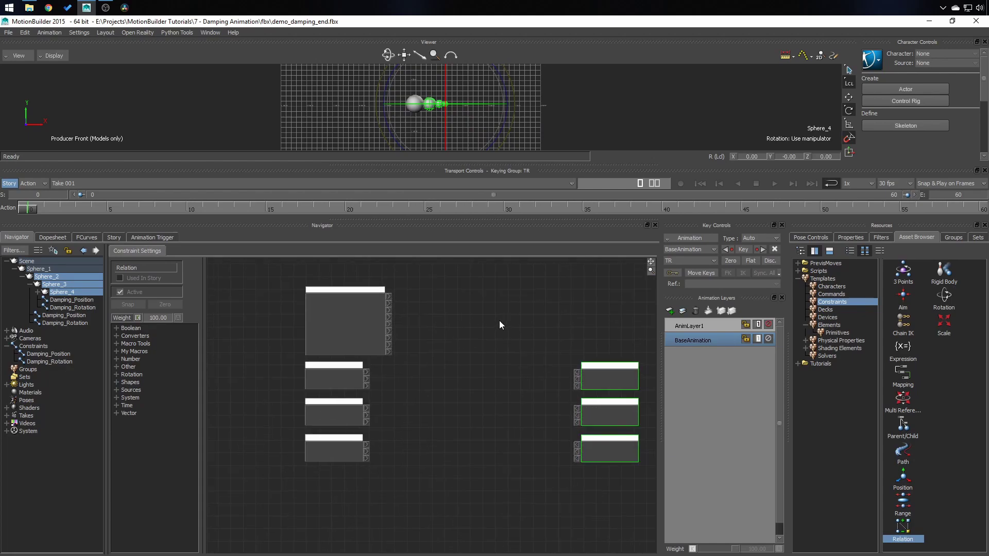
pyautogui.click(132, 375)
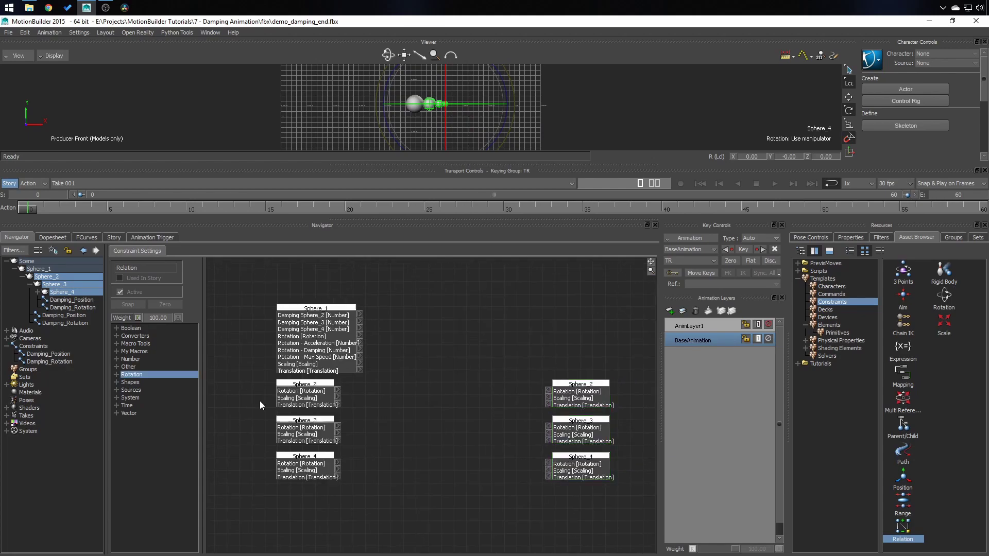
# Add three Damp (Rotation) operators and line up the Sphere_3 and Sphere_4 boxes with them.
pyautogui.click(116, 375)
pyautogui.click(136, 420)
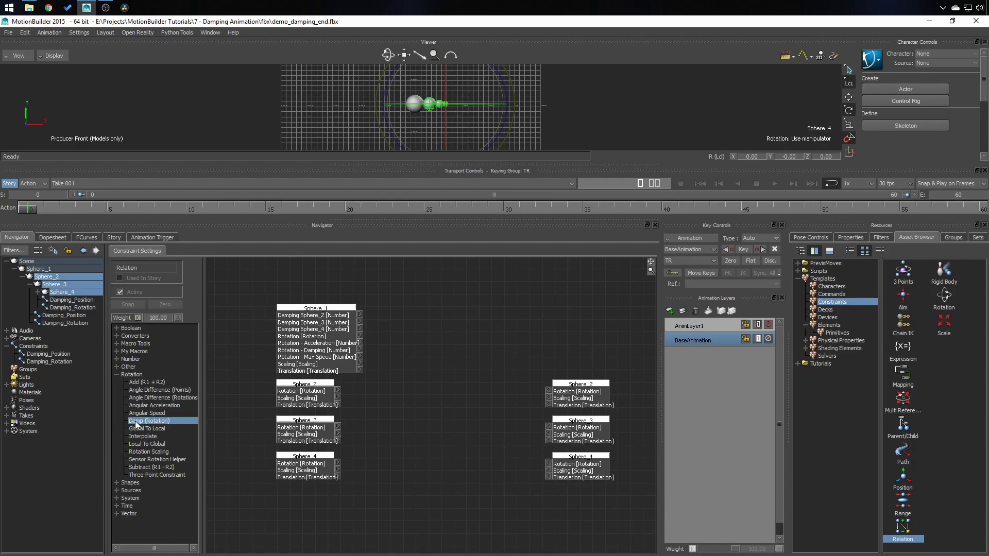
pyautogui.moveTo(243, 431); pyautogui.dragTo(401, 376)
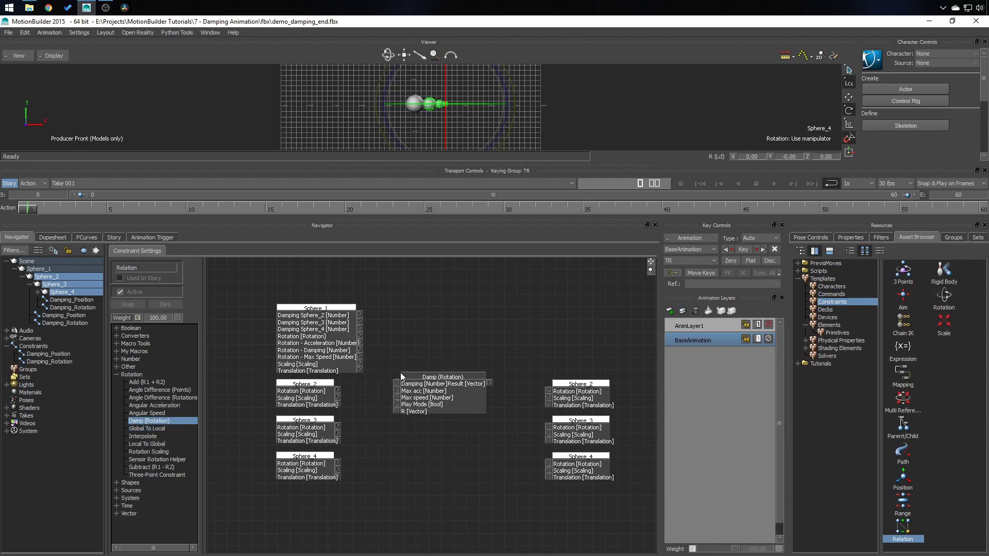
pyautogui.moveTo(152, 423); pyautogui.dragTo(391, 423)
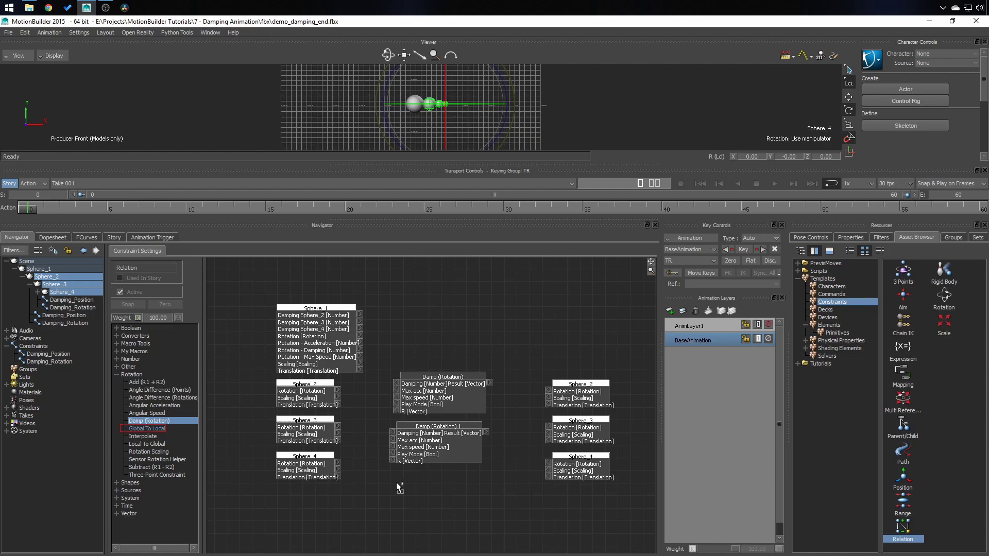
pyautogui.moveTo(150, 421); pyautogui.dragTo(390, 484)
pyautogui.moveTo(305, 457); pyautogui.dragTo(306, 491)
pyautogui.moveTo(306, 429); pyautogui.dragTo(306, 446)
pyautogui.moveTo(579, 464); pyautogui.dragTo(576, 500)
pyautogui.moveTo(579, 427); pyautogui.dragTo(575, 443)
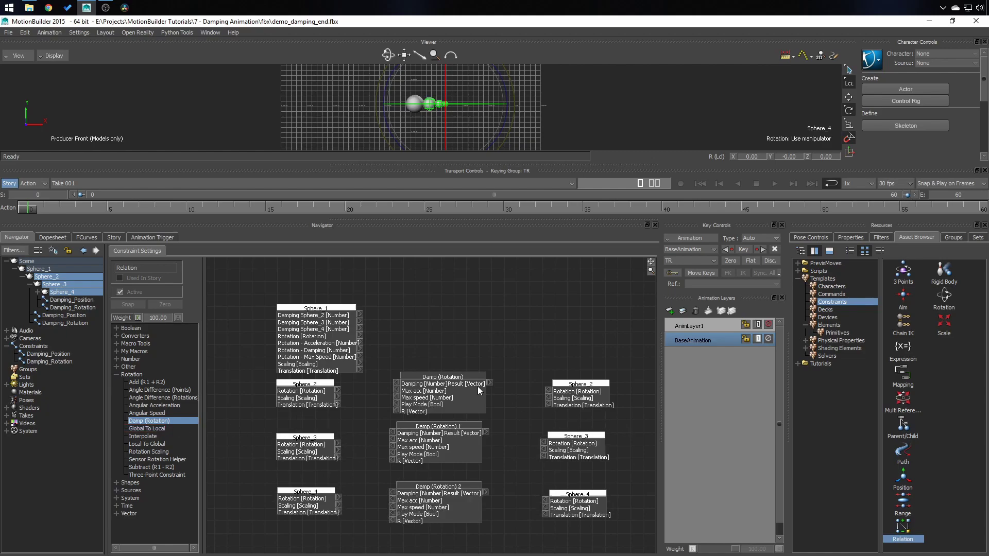
# Route each trailing sphere's Rotation through its Damp (Rotation) operator into its receiver.
pyautogui.moveTo(490, 383); pyautogui.dragTo(547, 391)
pyautogui.moveTo(485, 432); pyautogui.dragTo(544, 444)
pyautogui.moveTo(543, 500); pyautogui.dragTo(544, 501)
pyautogui.moveTo(339, 390); pyautogui.dragTo(398, 413)
pyautogui.moveTo(338, 444); pyautogui.dragTo(392, 460)
pyautogui.moveTo(339, 498); pyautogui.dragTo(392, 523)
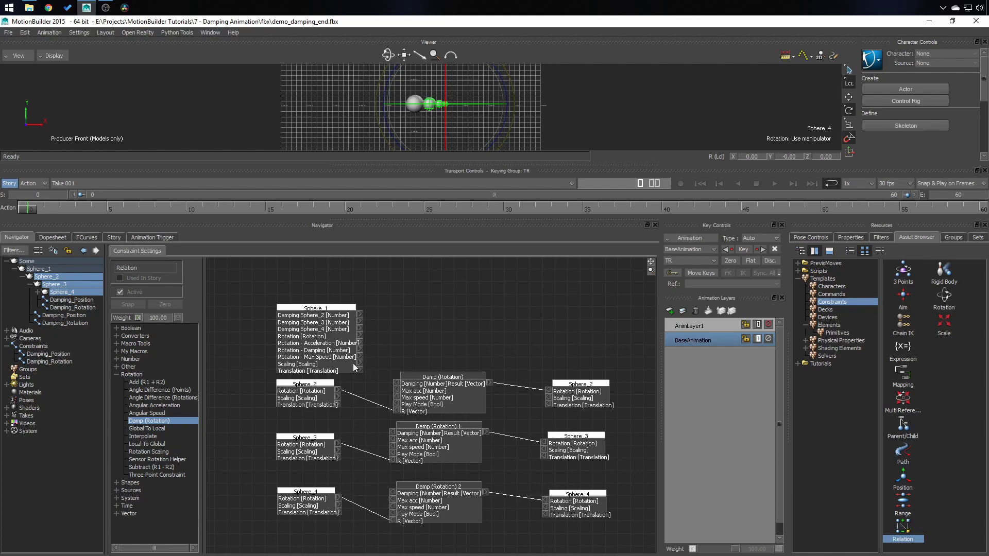
# Drive the dampers' Damping, Max acc and Max speed from Sphere_1's rotation damping properties.
pyautogui.moveTo(359, 350); pyautogui.dragTo(396, 384)
pyautogui.moveTo(360, 343); pyautogui.dragTo(394, 389)
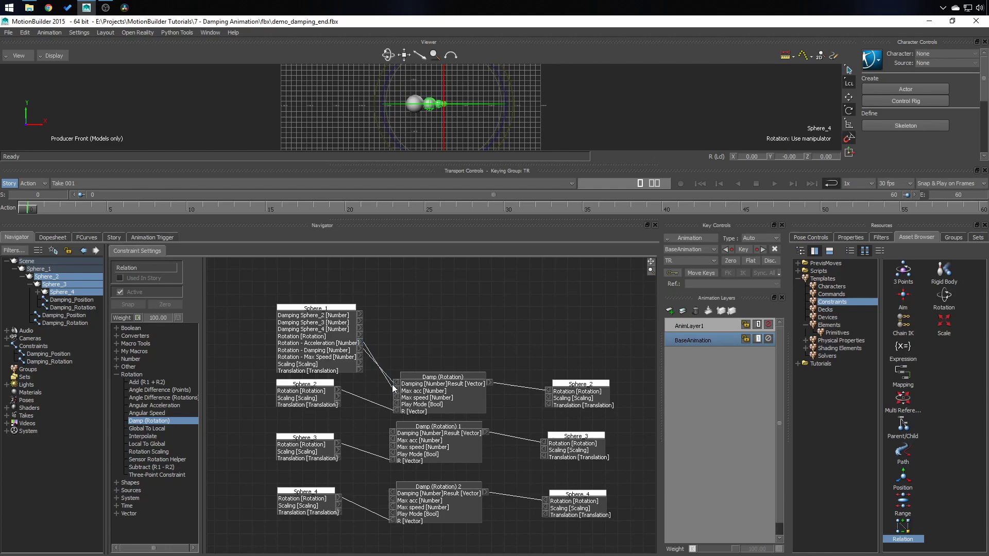
pyautogui.moveTo(359, 357); pyautogui.dragTo(397, 399)
pyautogui.moveTo(359, 350); pyautogui.dragTo(393, 447)
pyautogui.moveTo(359, 350); pyautogui.dragTo(394, 508)
pyautogui.moveTo(315, 307); pyautogui.dragTo(206, 402)
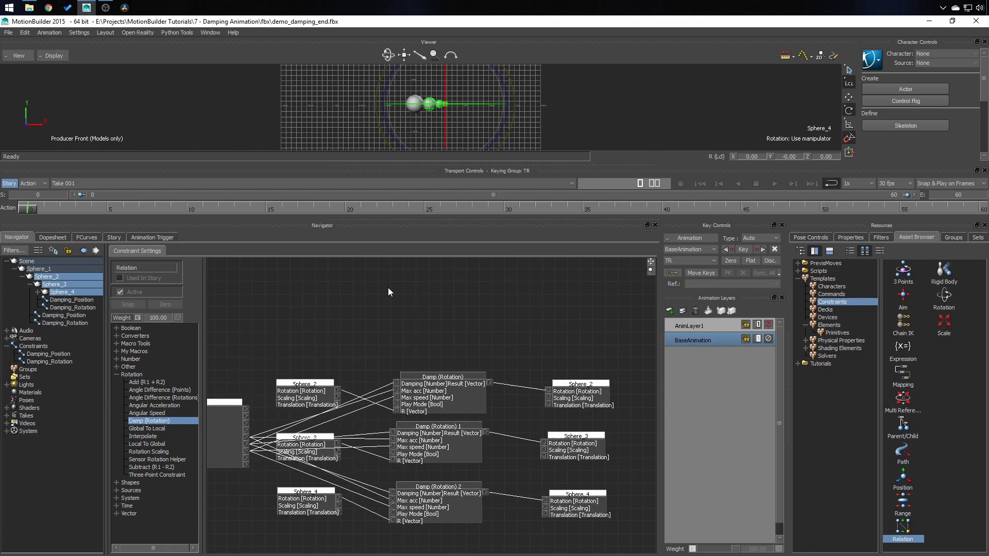
pyautogui.moveTo(448, 164); pyautogui.dragTo(457, 348)
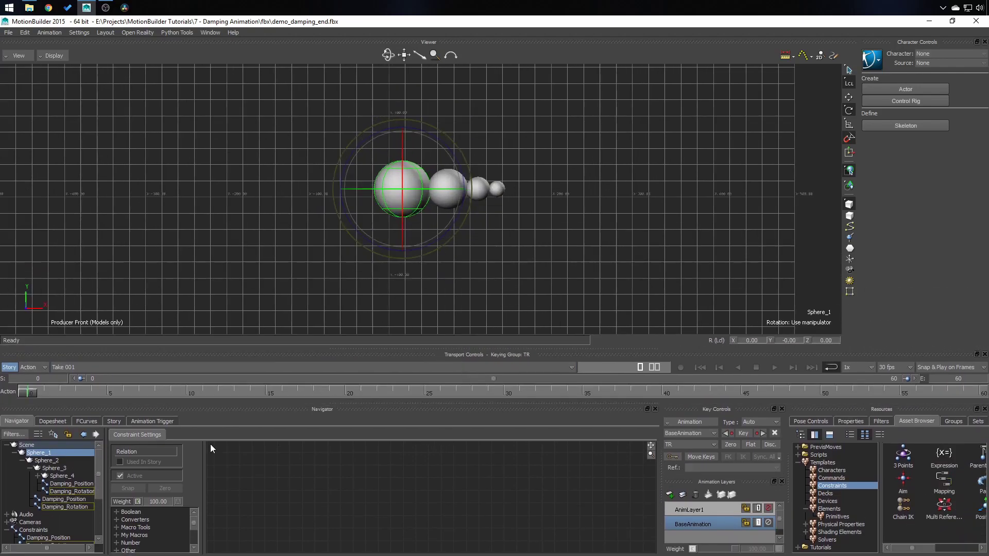
# Set Damping_Position inactive and show Sphere_1's properties.
pyautogui.click(77, 485)
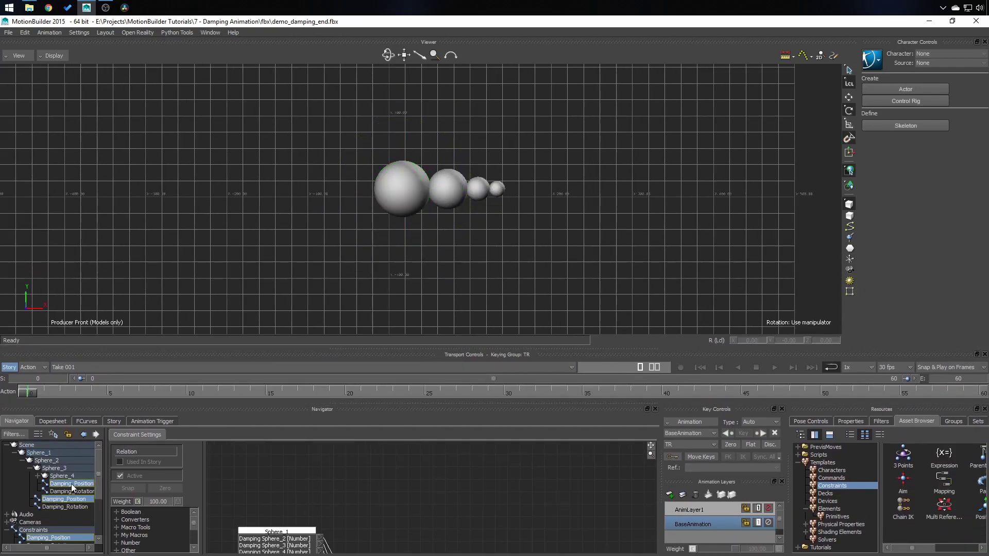
pyautogui.click(119, 476)
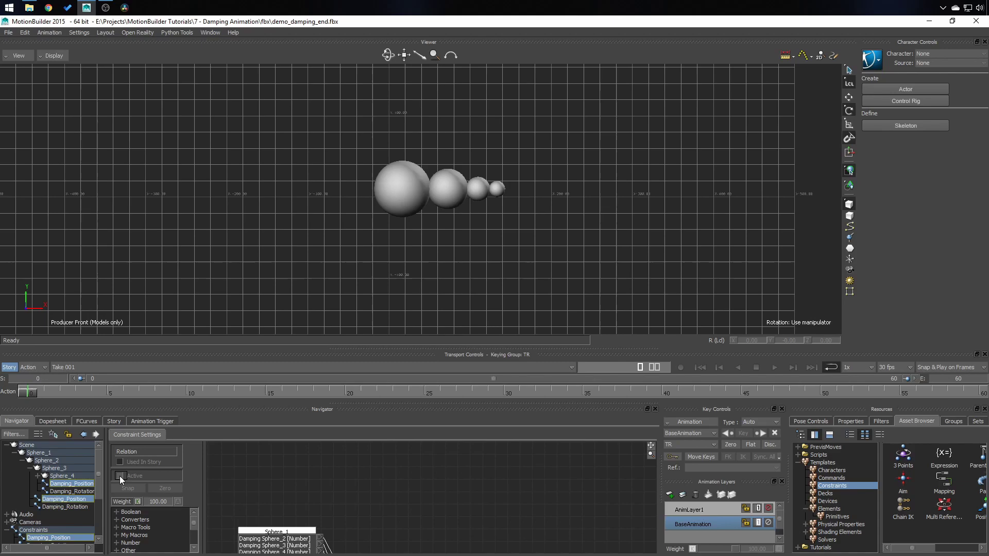
pyautogui.click(397, 196)
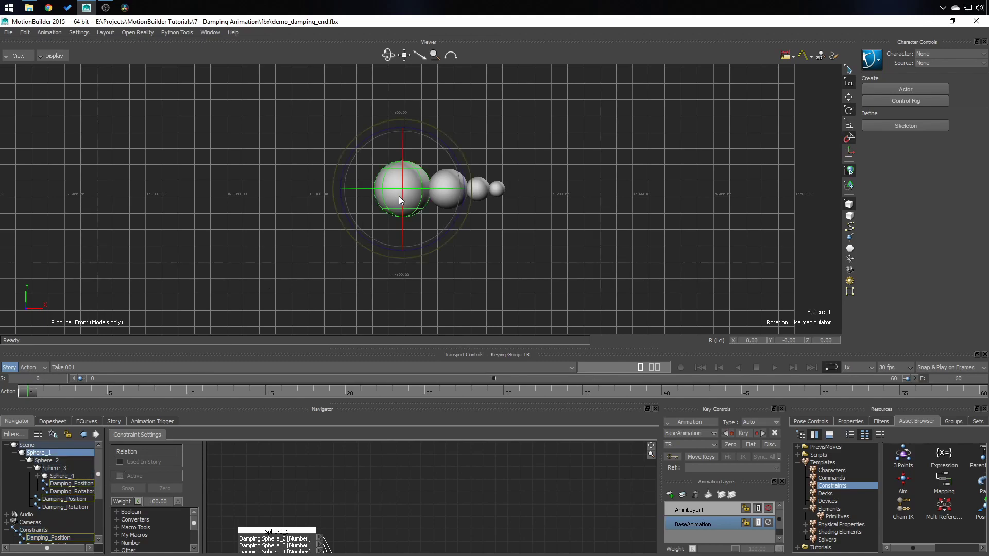
pyautogui.click(847, 422)
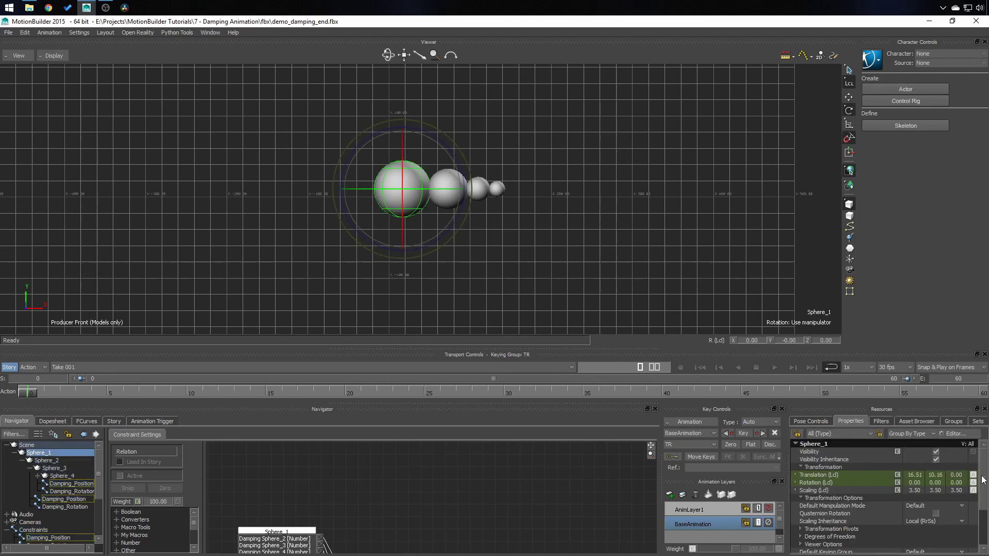
# Show Sphere_1's rotation damping properties and turn it about Z to test the lag.
pyautogui.scroll(-5, 986, 464)
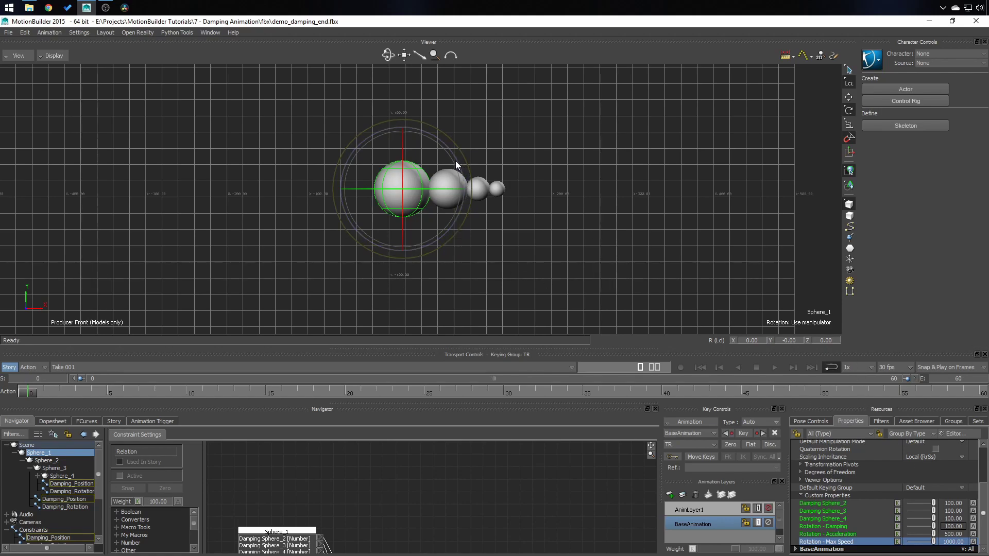
pyautogui.moveTo(456, 164); pyautogui.dragTo(569, 211)
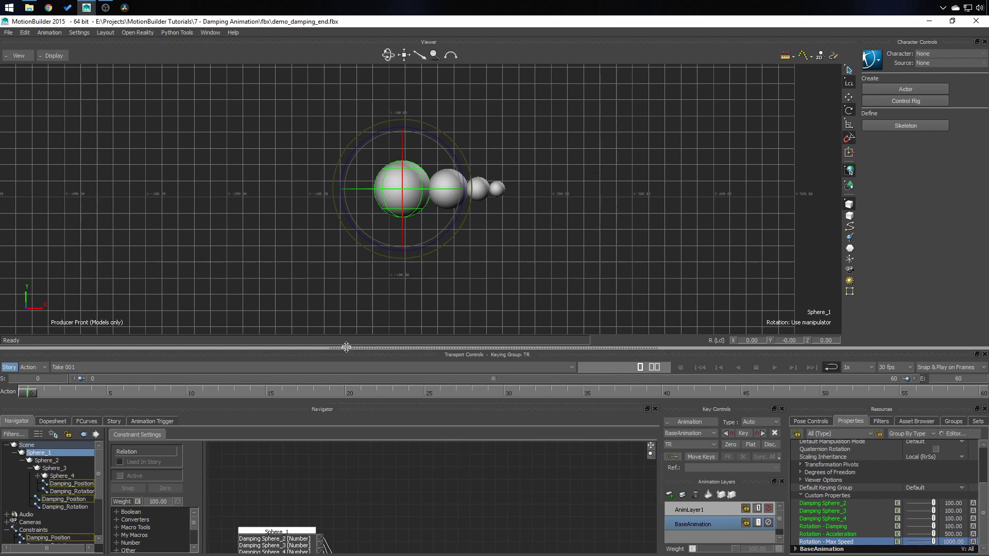
pyautogui.moveTo(346, 347); pyautogui.dragTo(372, 241)
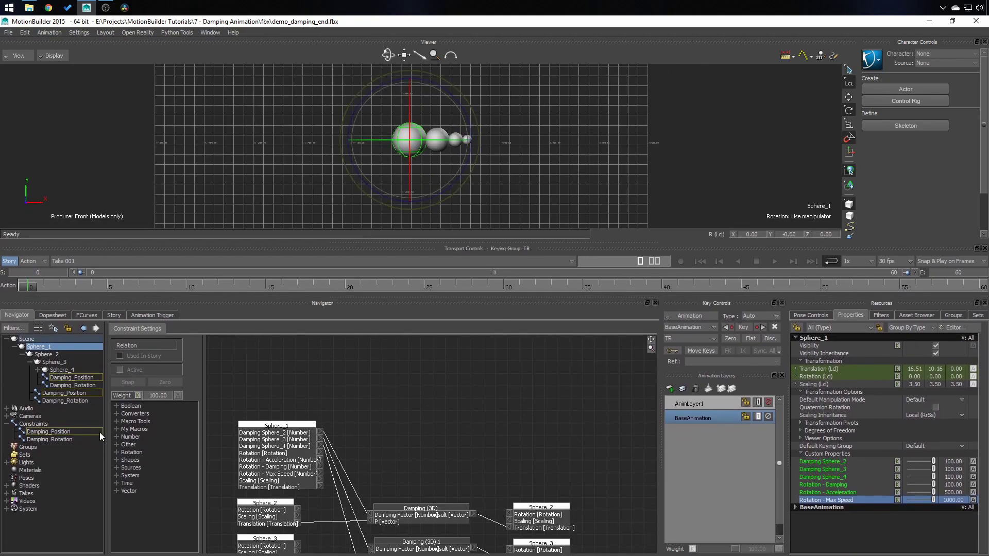
pyautogui.click(115, 492)
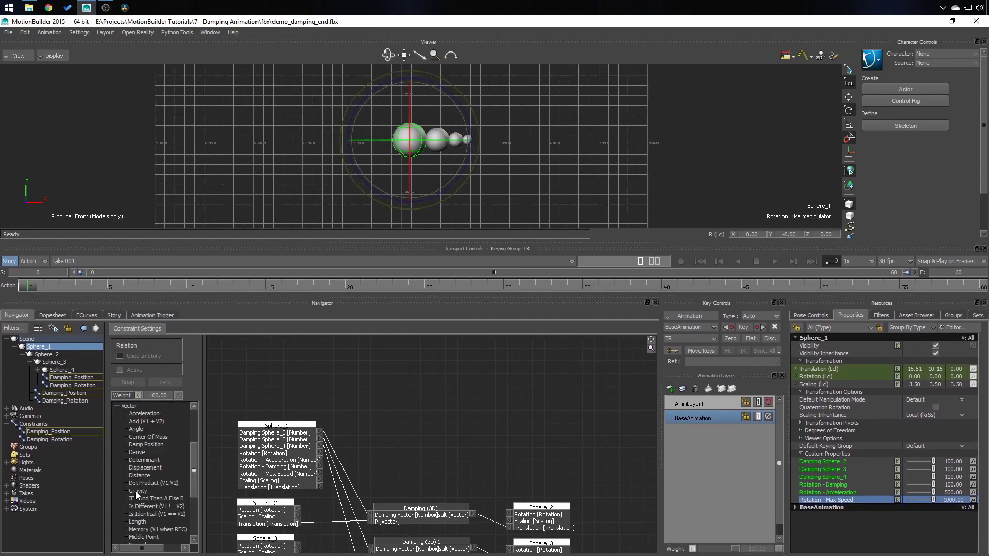
pyautogui.click(147, 444)
pyautogui.moveTo(148, 444); pyautogui.dragTo(405, 397)
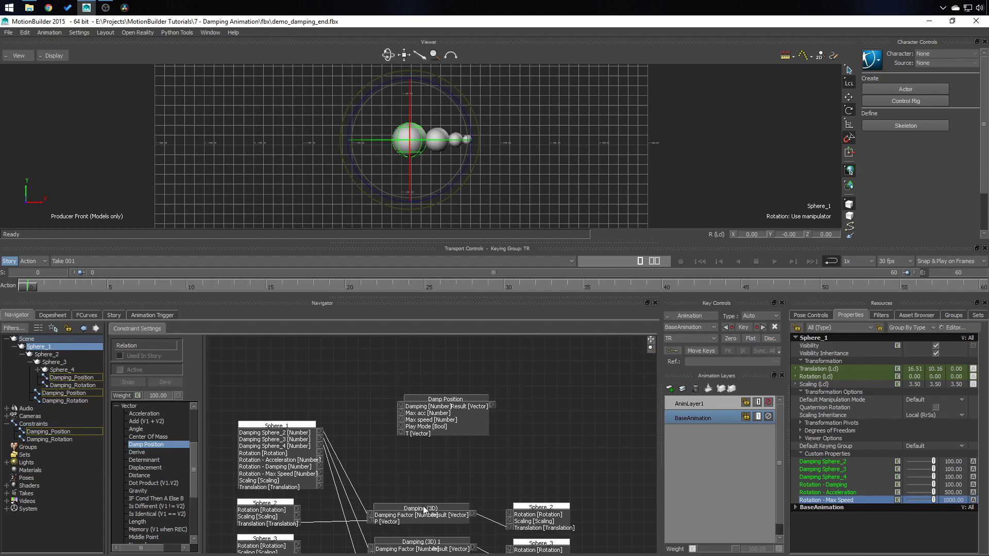
pyautogui.click(451, 410)
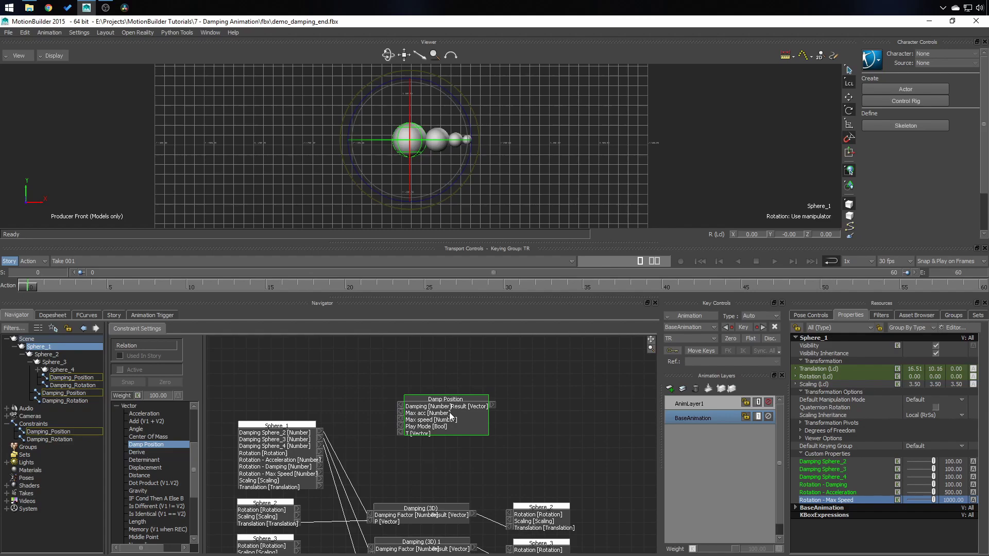
pyautogui.press('Delete')
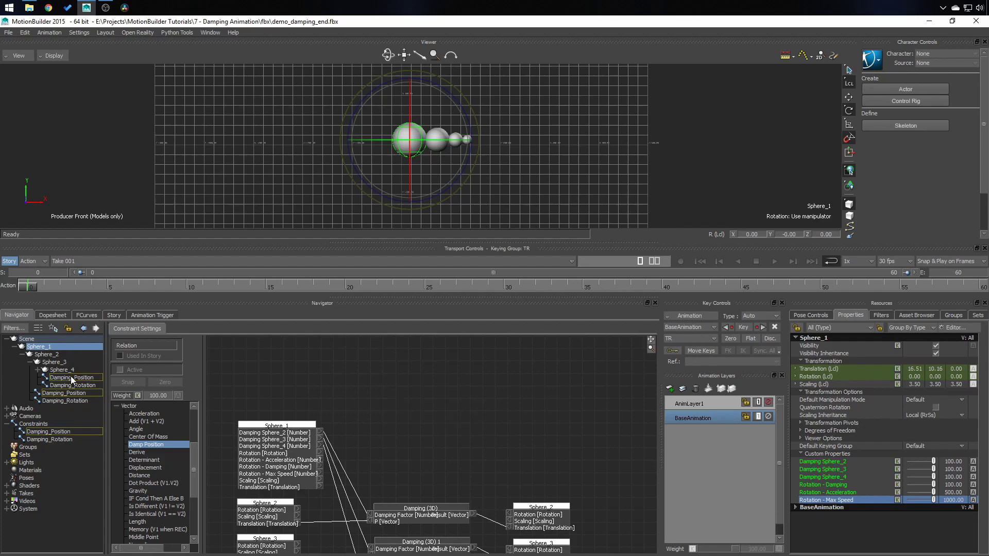
# Set Damping_Position active again and rotate Sphere_1 about Z to test position and rotation lag.
pyautogui.click(120, 370)
pyautogui.moveTo(437, 240); pyautogui.dragTo(436, 346)
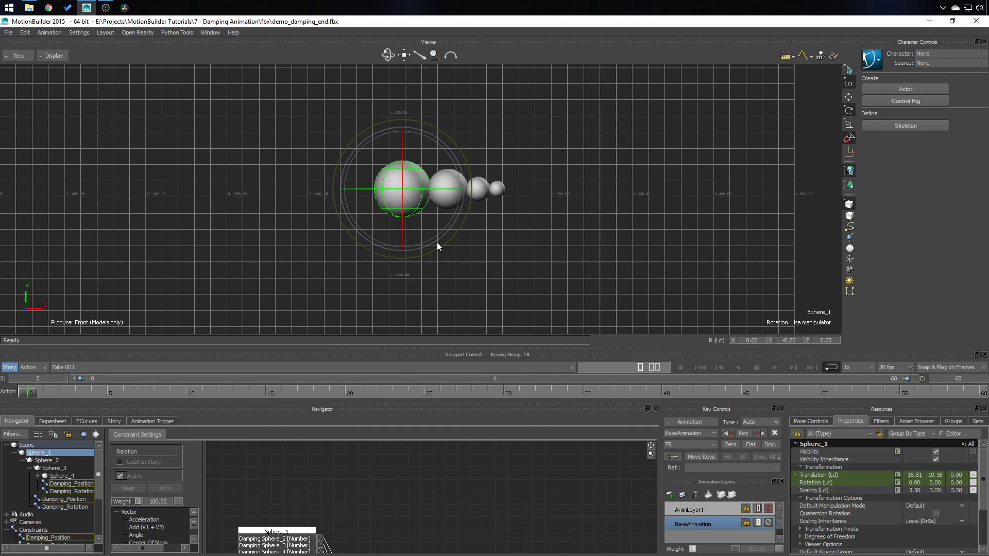
pyautogui.moveTo(437, 243); pyautogui.dragTo(377, 157)
pyautogui.hotkey('ctrl', 'z')
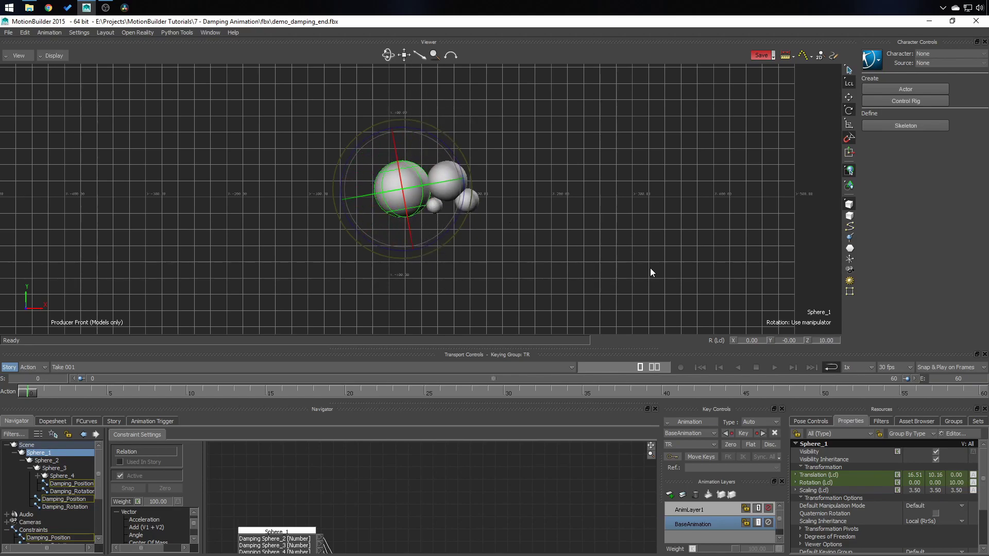